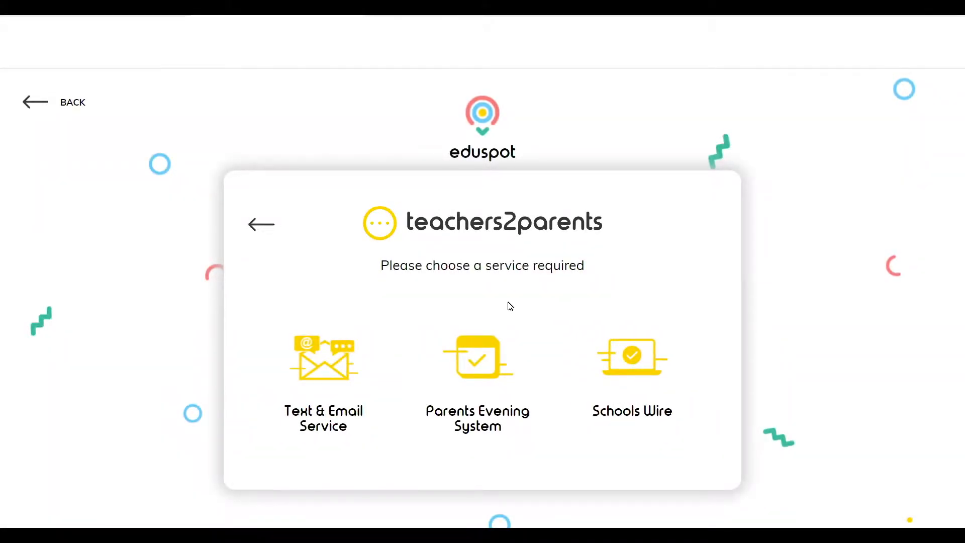
Step: Enter the Text & Email Service and switch from it to the parents evening system
click(330, 374)
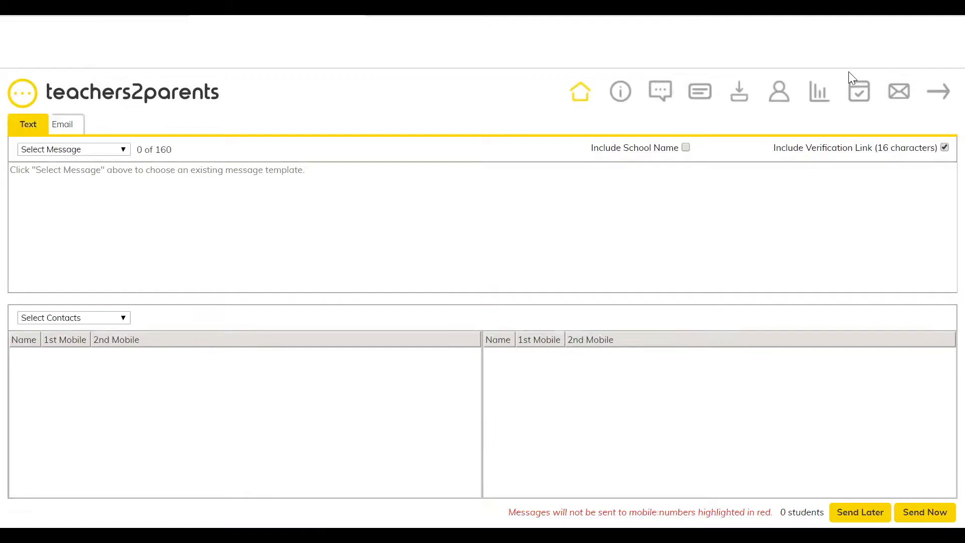
click(863, 94)
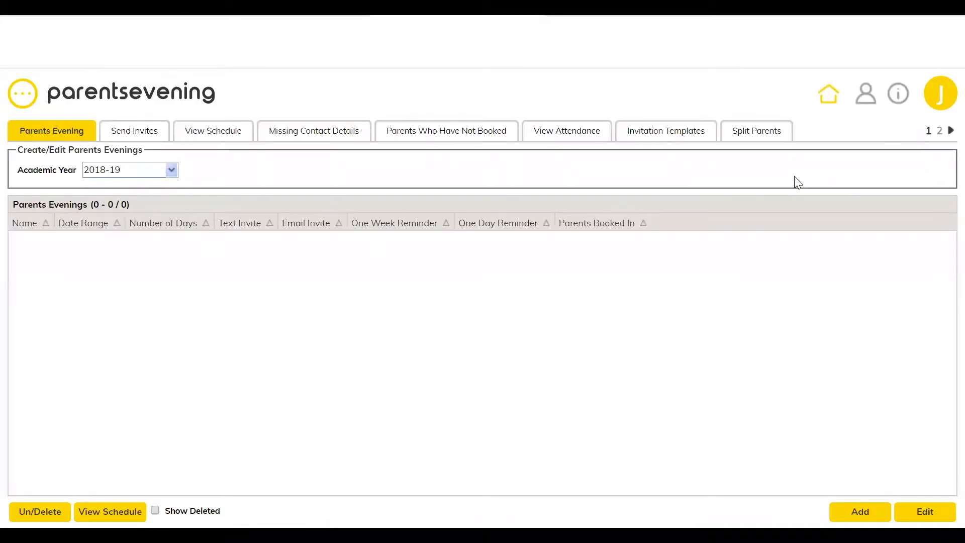
Step: View the staff list among the contacts and look at the blank form for adding a staff member without saving it
click(870, 100)
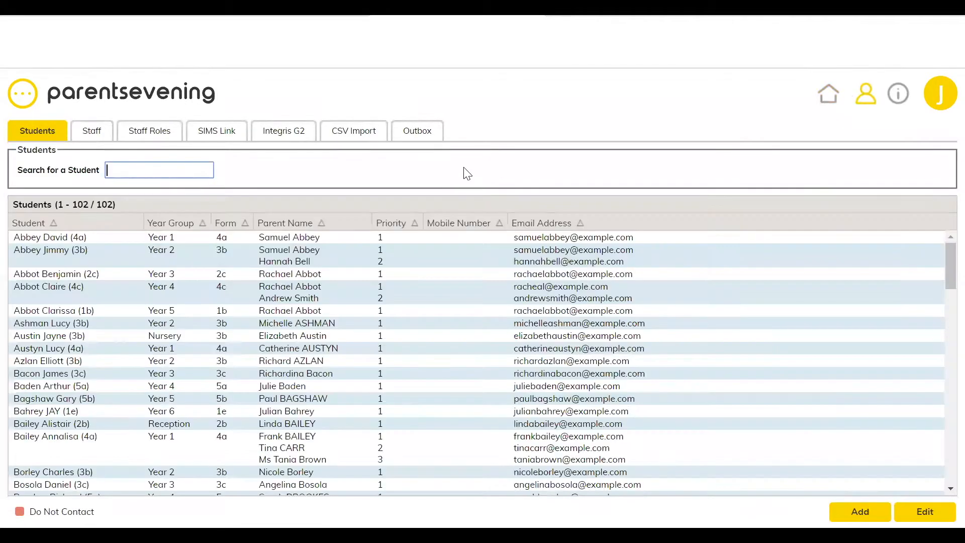
click(92, 133)
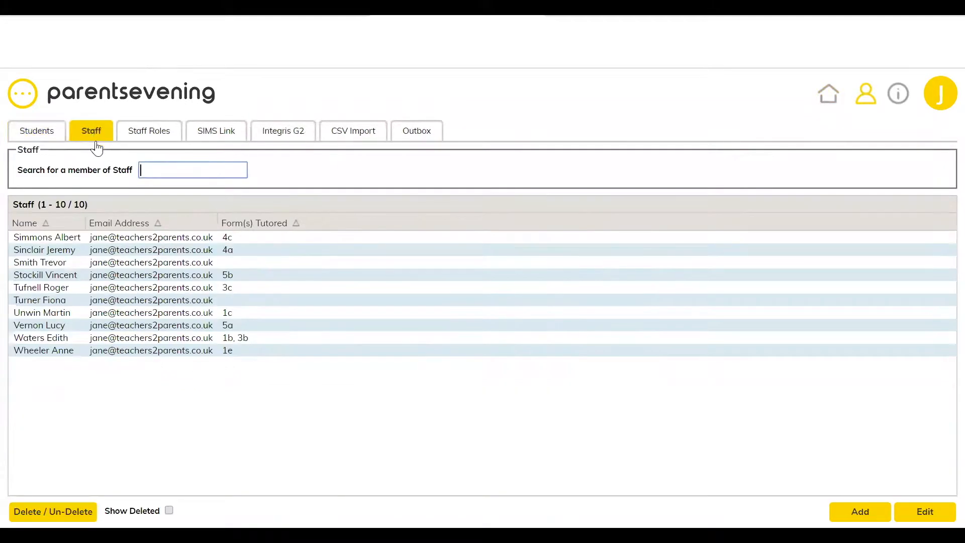
click(138, 249)
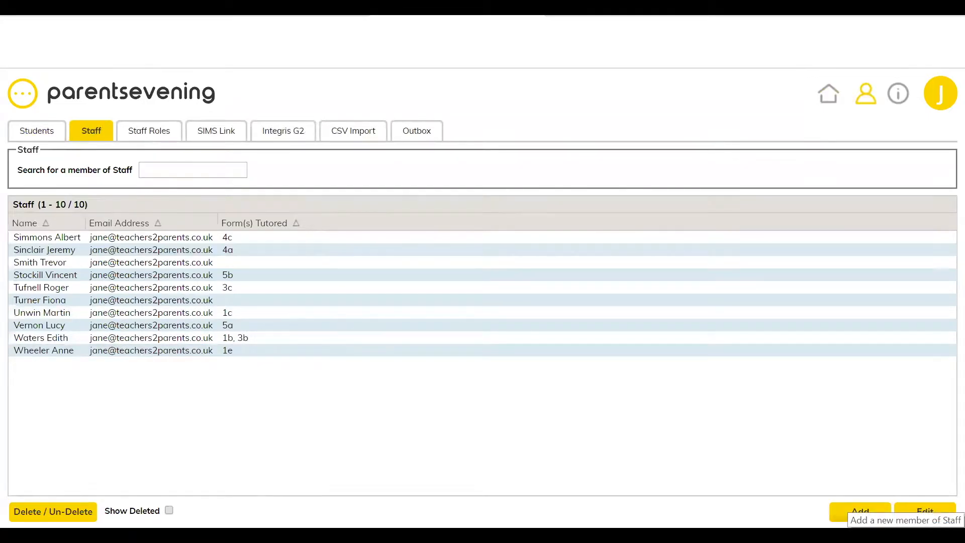
click(859, 511)
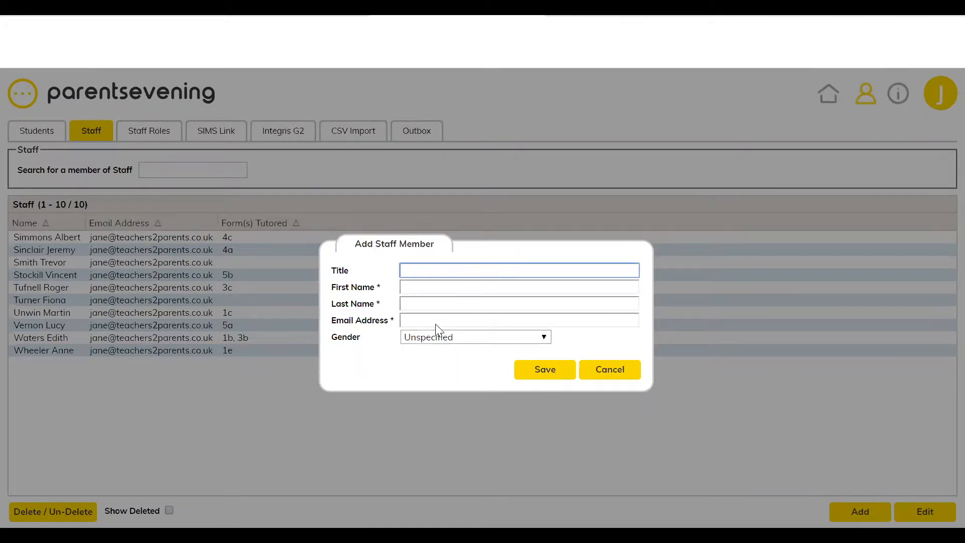
click(610, 369)
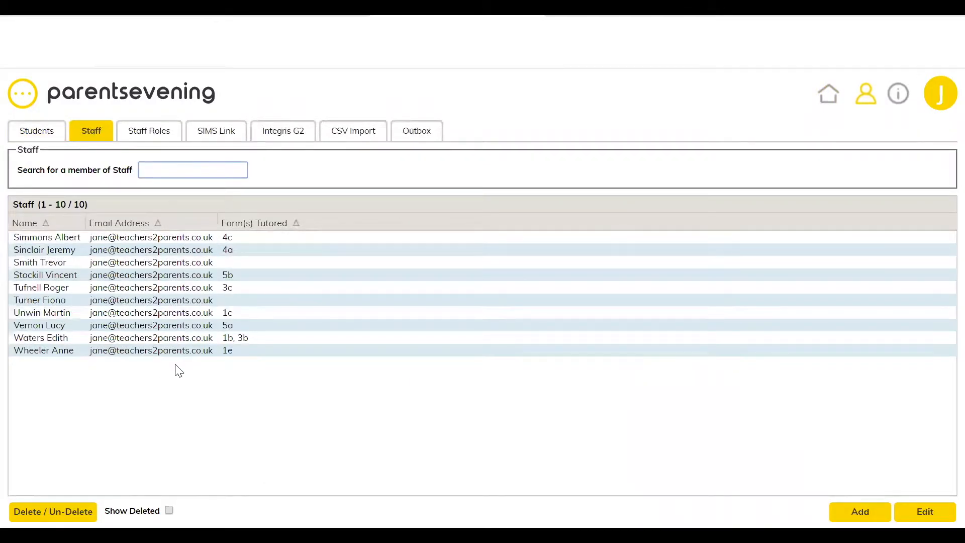
Step: Review the form tutor assignments in the staff roles, including the tutors available for form 1b
click(156, 135)
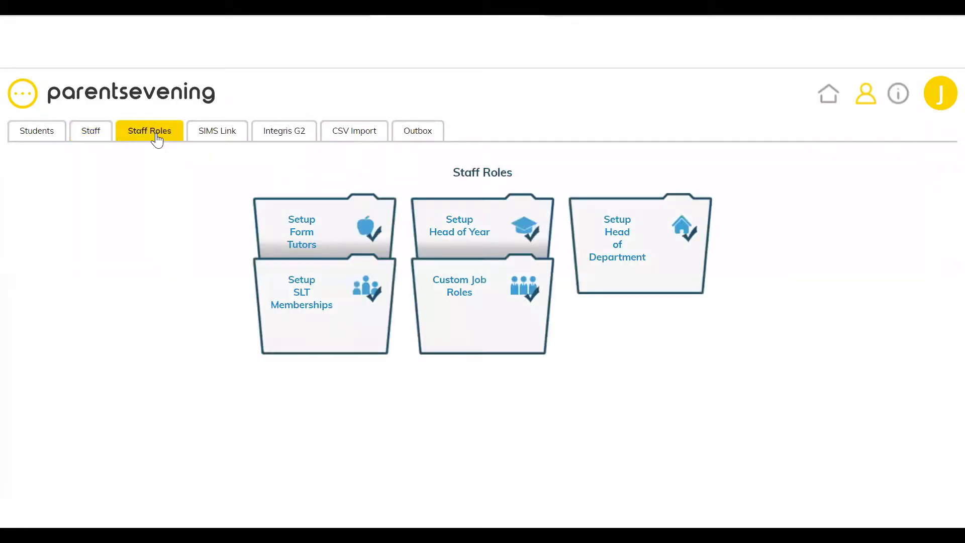
click(319, 239)
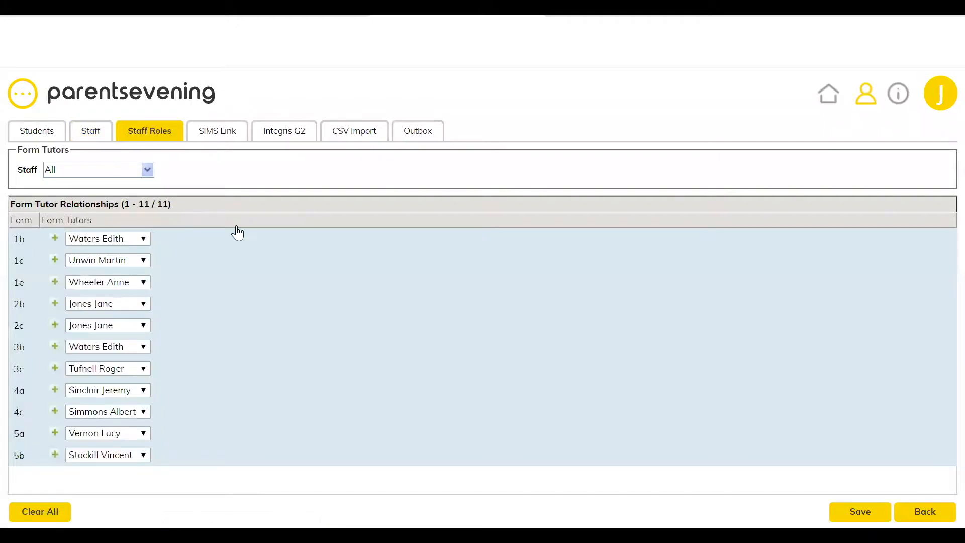
click(146, 241)
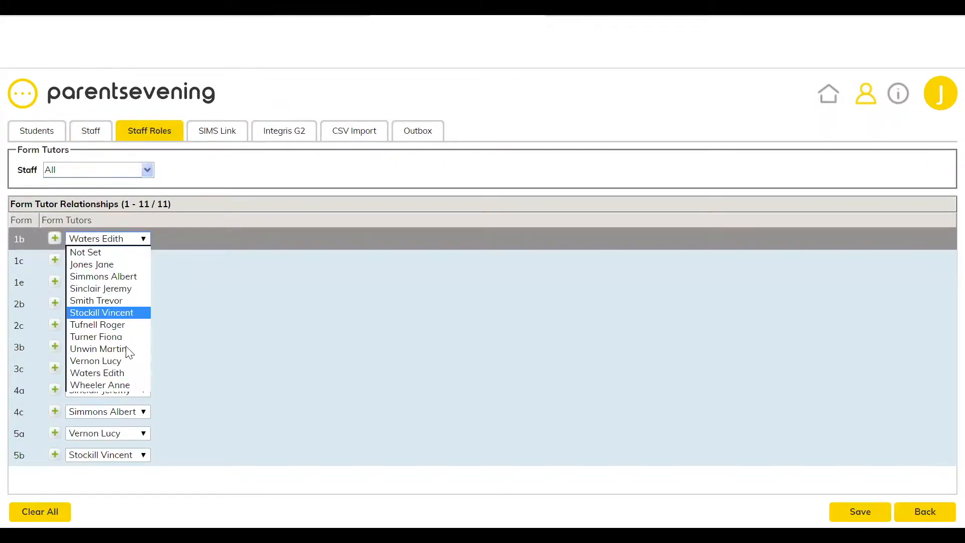
click(202, 239)
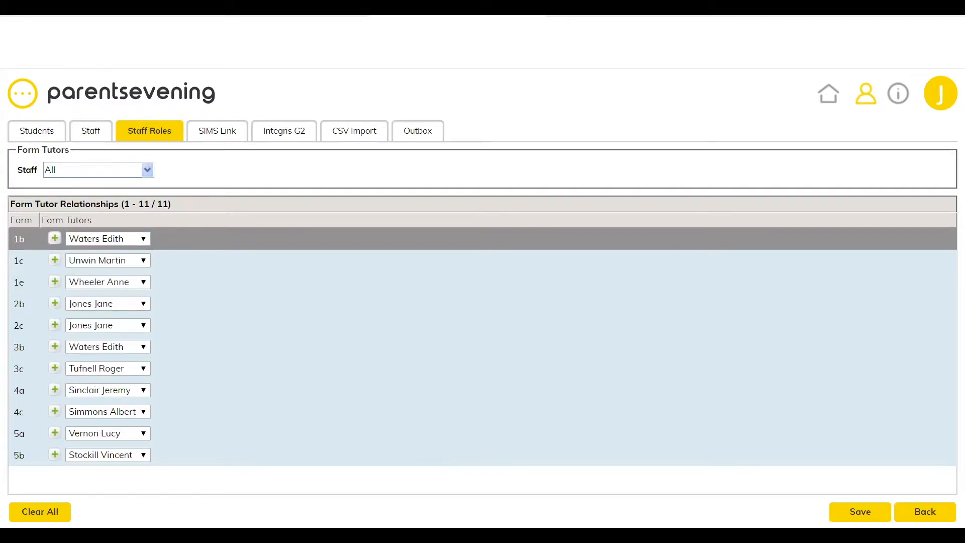
click(905, 513)
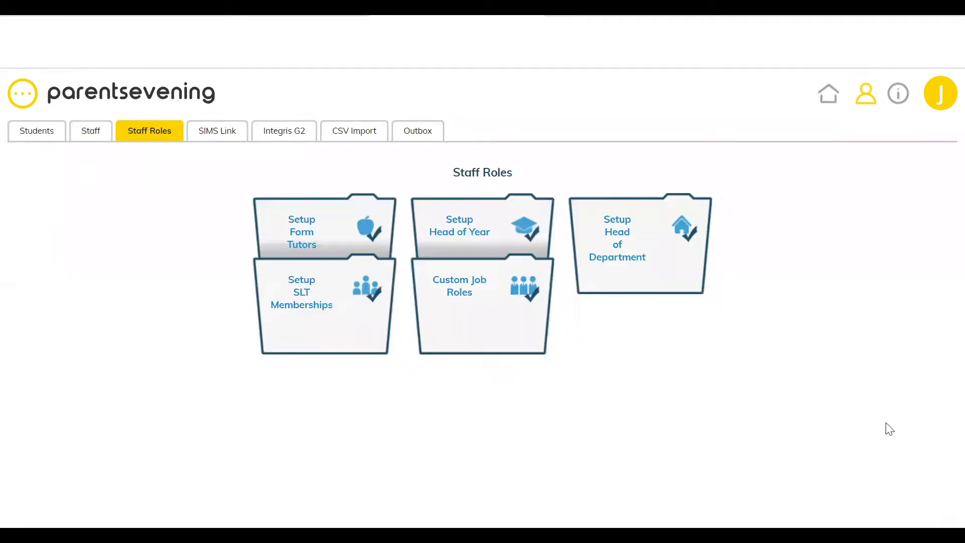
Step: Add a parents evening named with the host's first name followed by "webinar 2019" and date it 24 Jun 2019
click(824, 101)
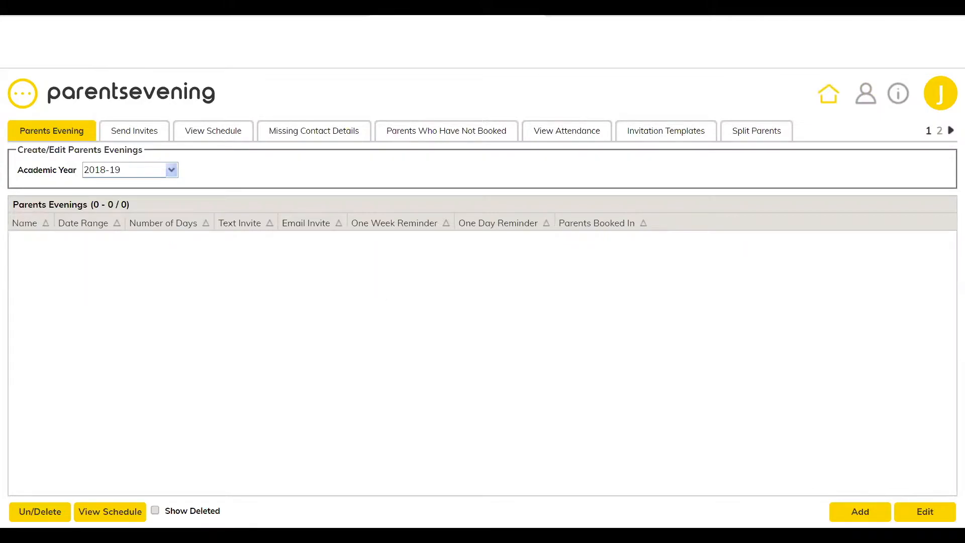
click(860, 511)
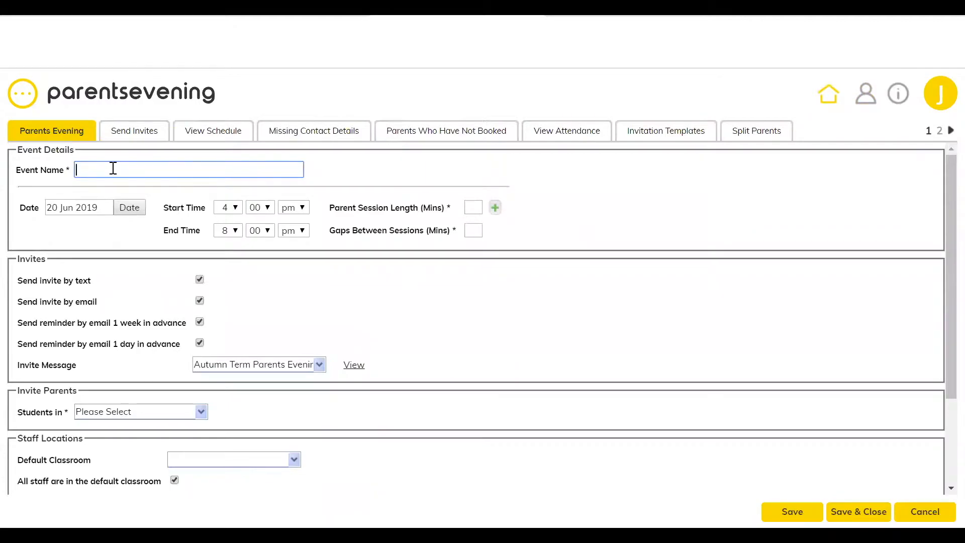
text(Jane webb)
text(nar 2019)
click(125, 210)
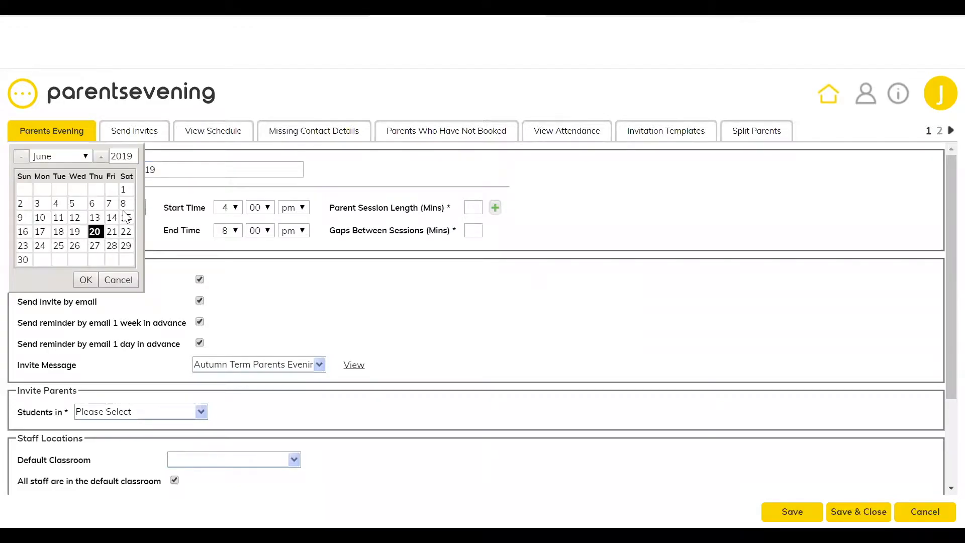
click(41, 247)
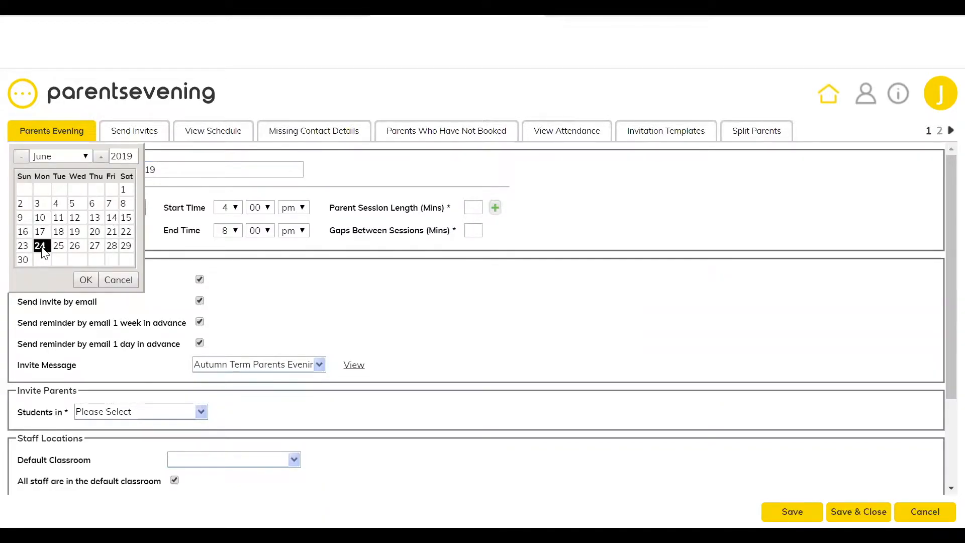
click(86, 279)
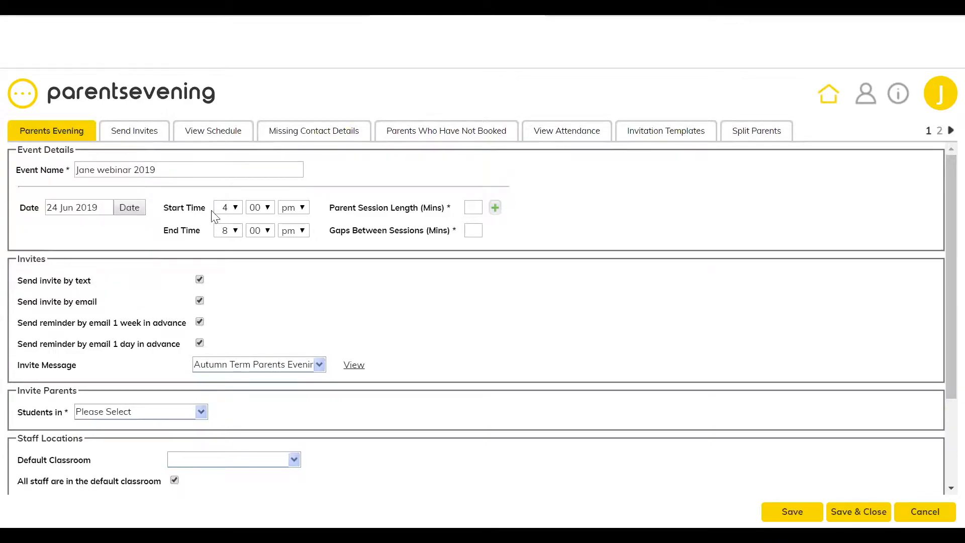
Step: Set the event's start time to 5:00 pm, with 10-minute parent sessions and 0-minute gaps between them
click(235, 208)
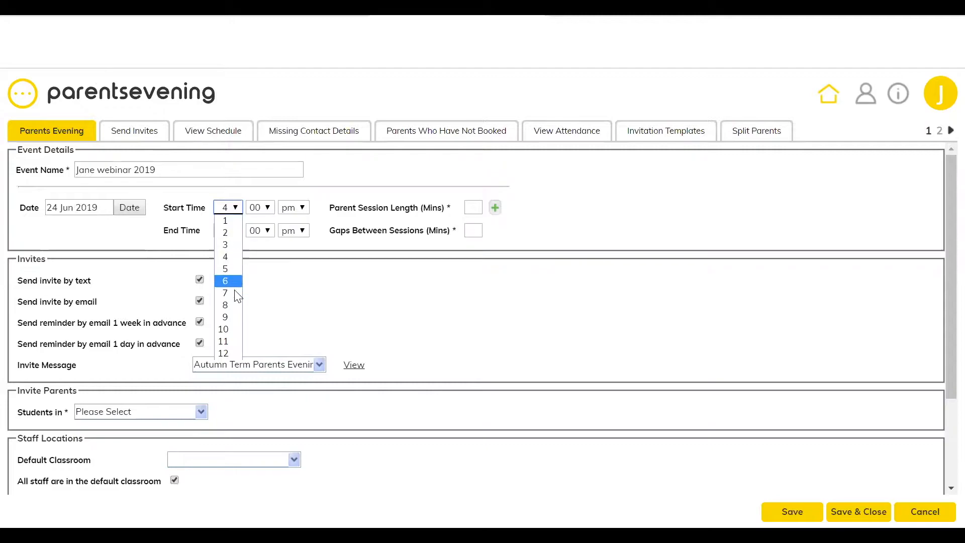
click(229, 267)
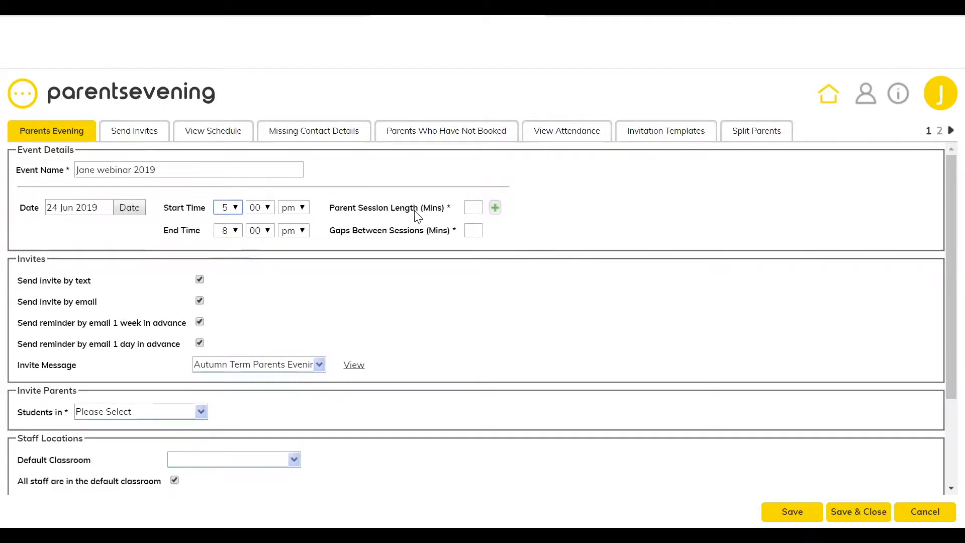
click(471, 207)
text(10)
click(477, 231)
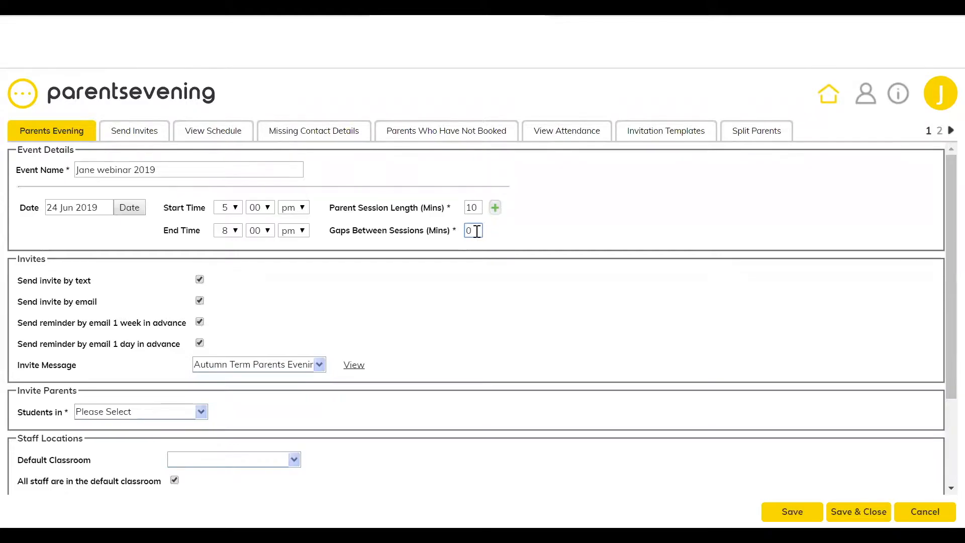
Step: Try adding a second day to the event, check its date choices and remove that day again
click(495, 207)
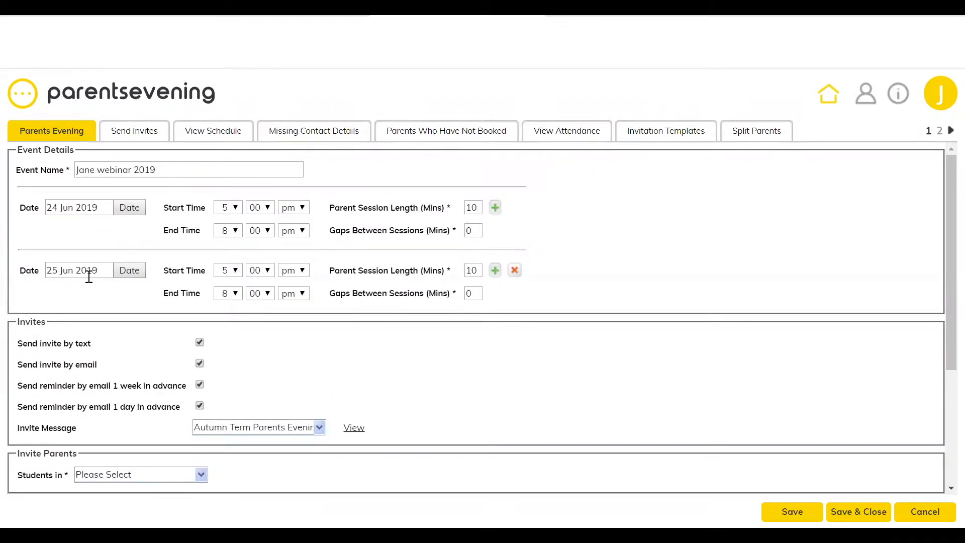
click(137, 270)
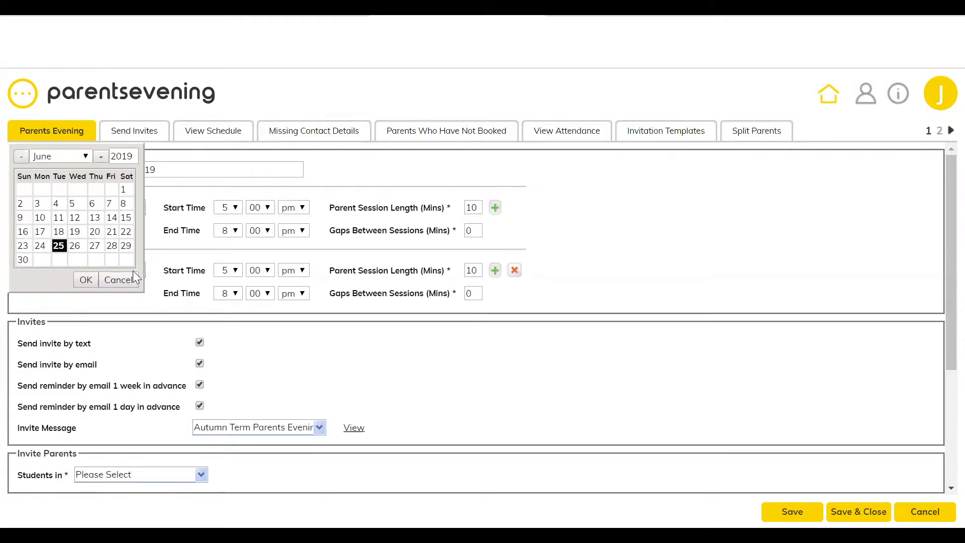
click(126, 279)
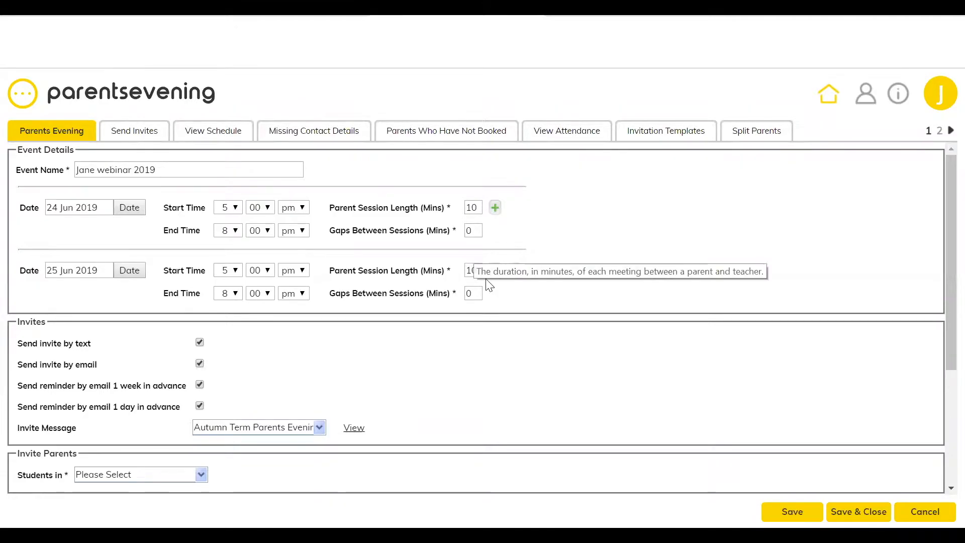
scroll(516, 198, down, 2)
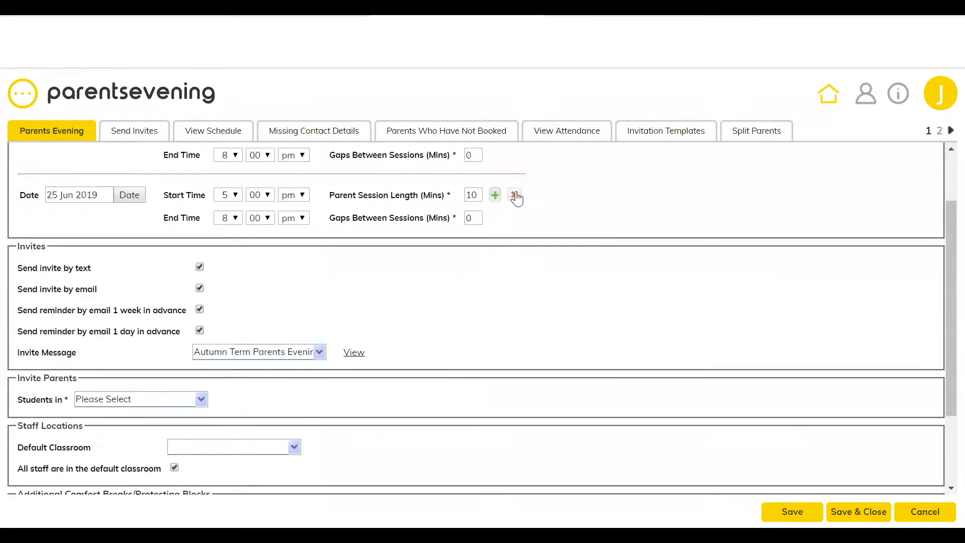
click(514, 195)
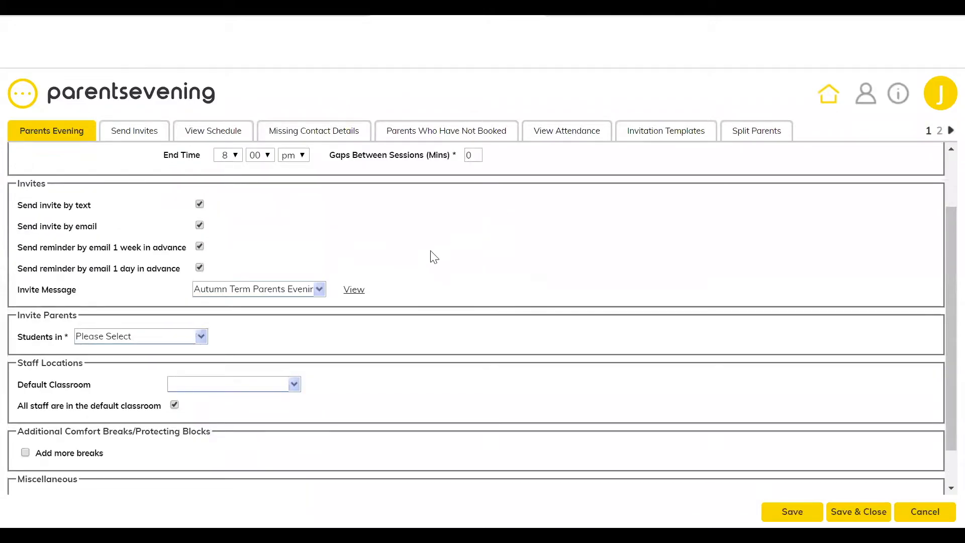
Step: Check the available invite message templates and preview the Autumn Term Parents Evening text and email invitation
scroll(432, 257, up, 2)
scroll(431, 257, down, 2)
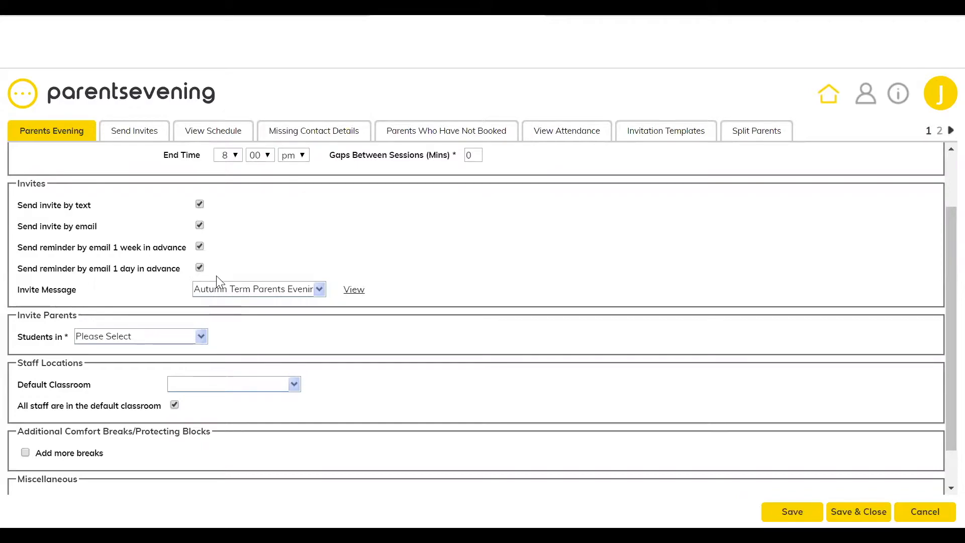
click(319, 289)
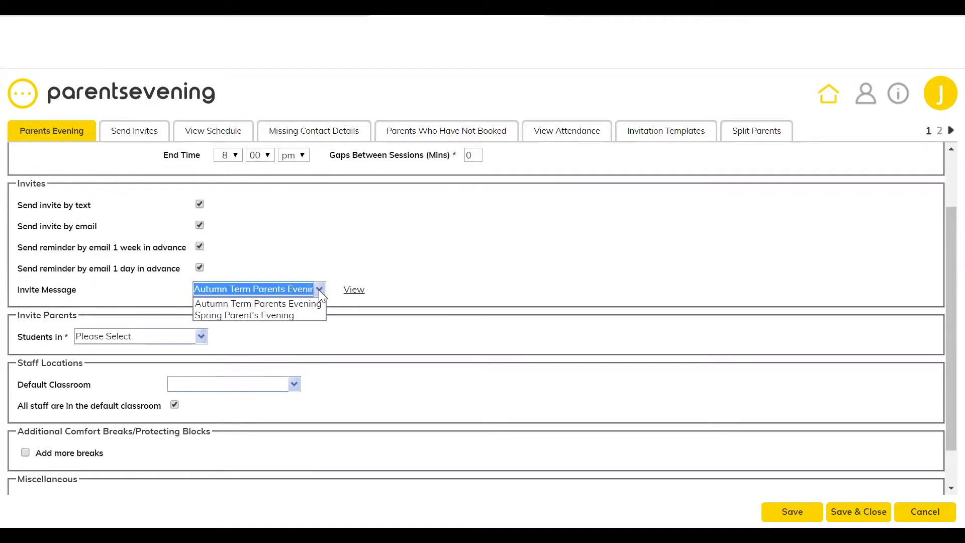
click(333, 258)
click(354, 290)
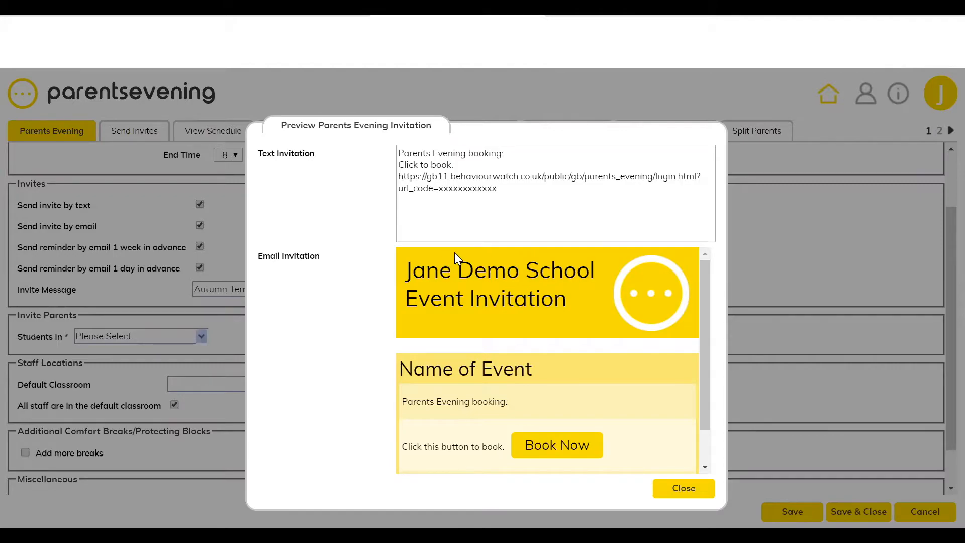
click(700, 488)
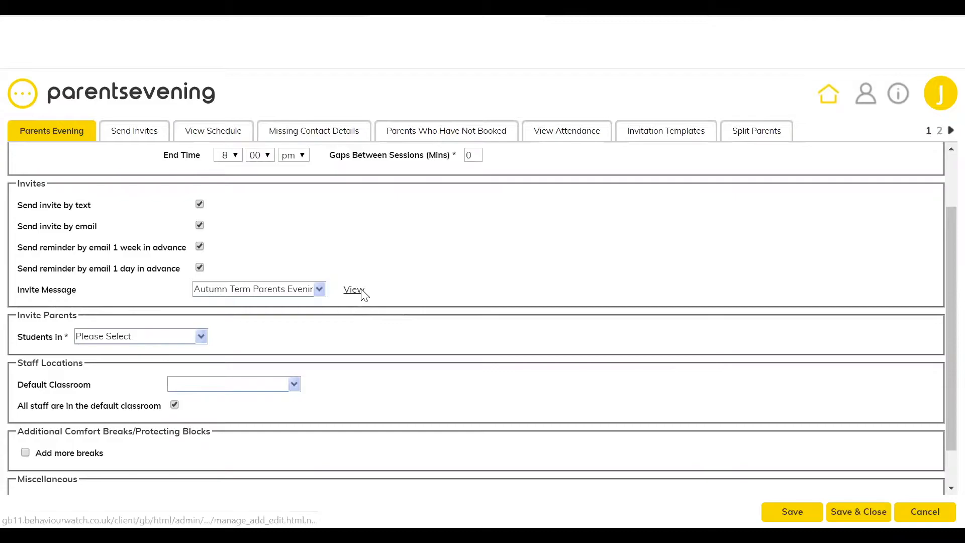
Step: Invite the parents of students in All Forms to the event
click(203, 336)
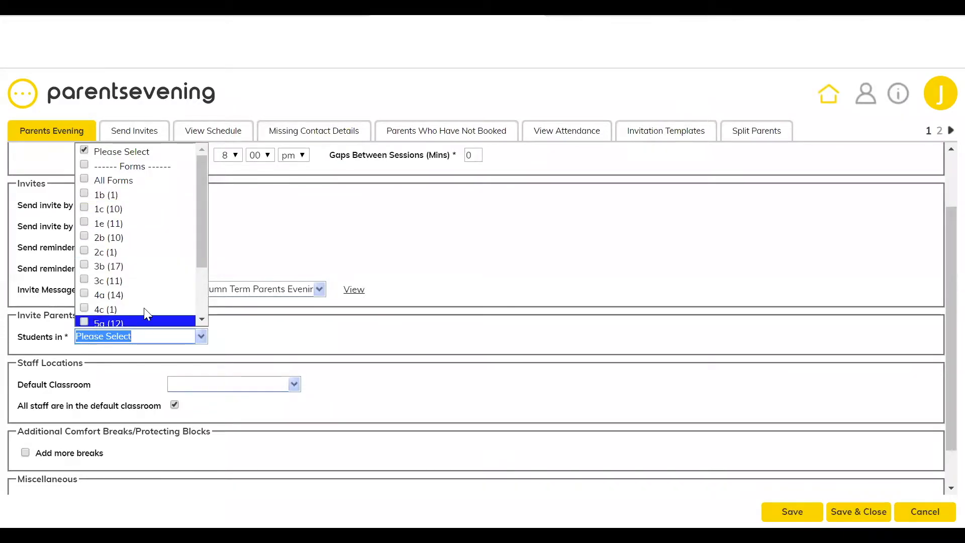
click(82, 178)
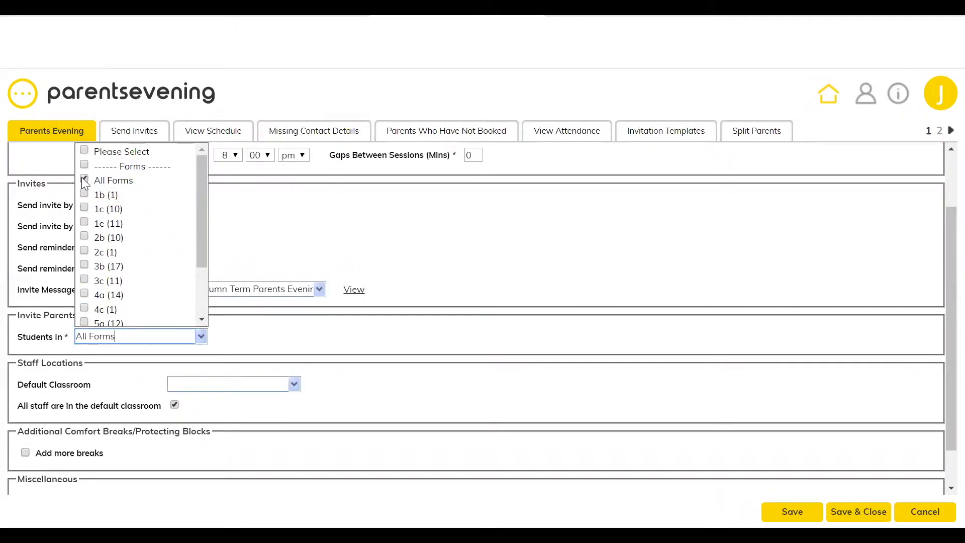
click(373, 342)
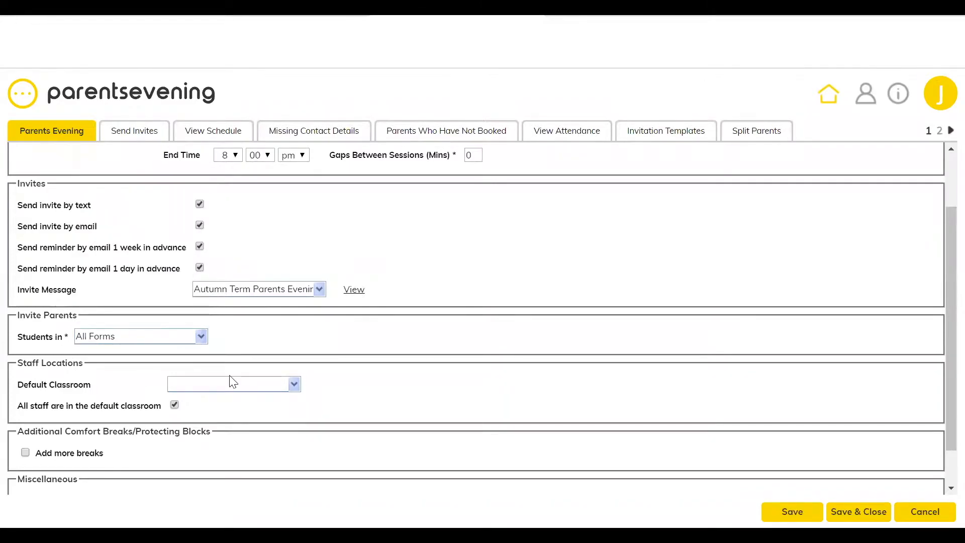
Step: Set the default classroom to Hall, turn off placing all staff there, and check the first staff member's location choices
click(296, 384)
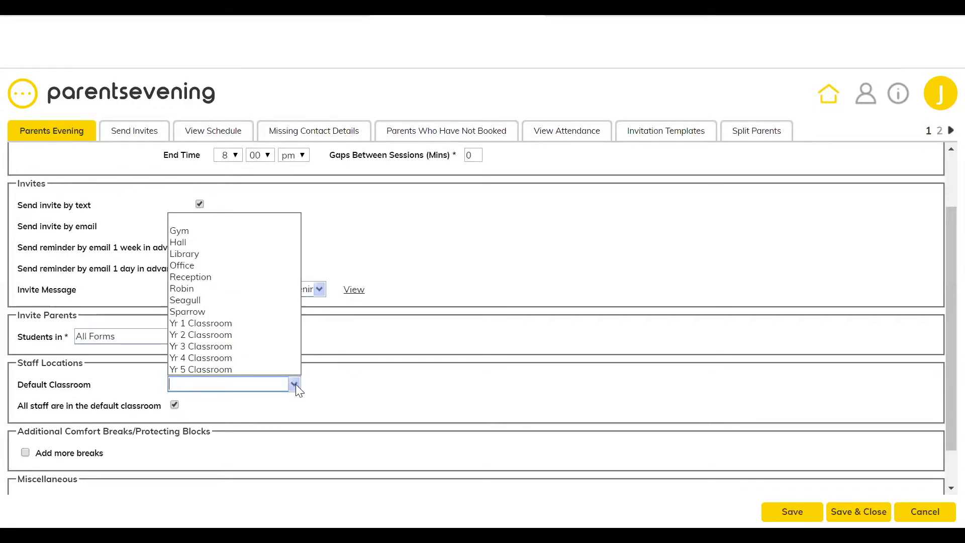
click(231, 243)
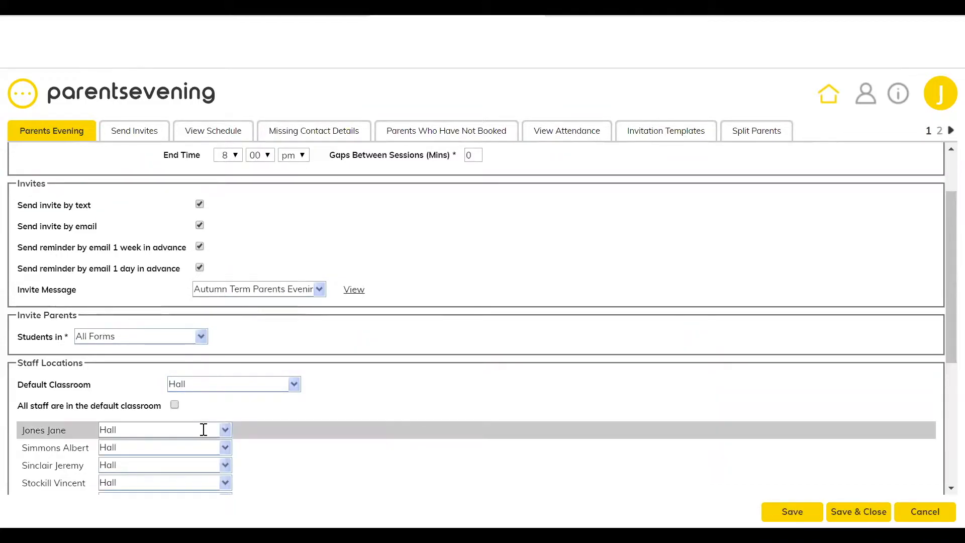
click(224, 431)
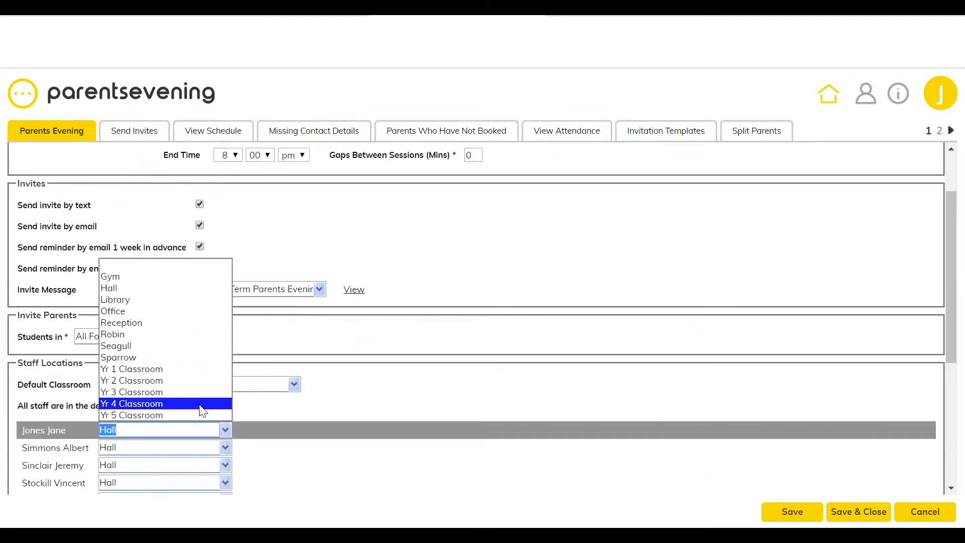
click(297, 422)
Step: Add breaks for All Staff on Mon 24 Jun 2019 at 5:10 PM - 5:20 PM and 5:30 PM - 5:40 PM
scroll(294, 429, down, 4)
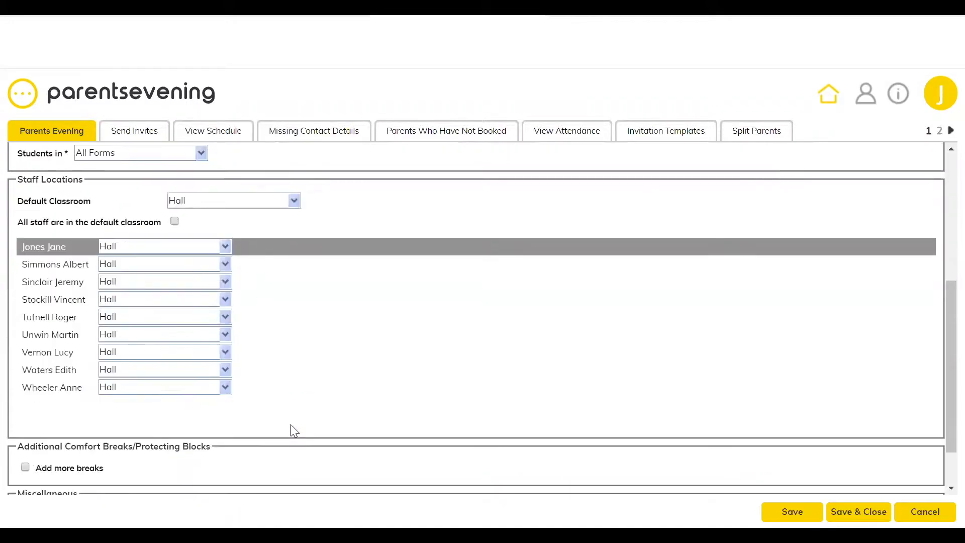
scroll(71, 408, down, 1)
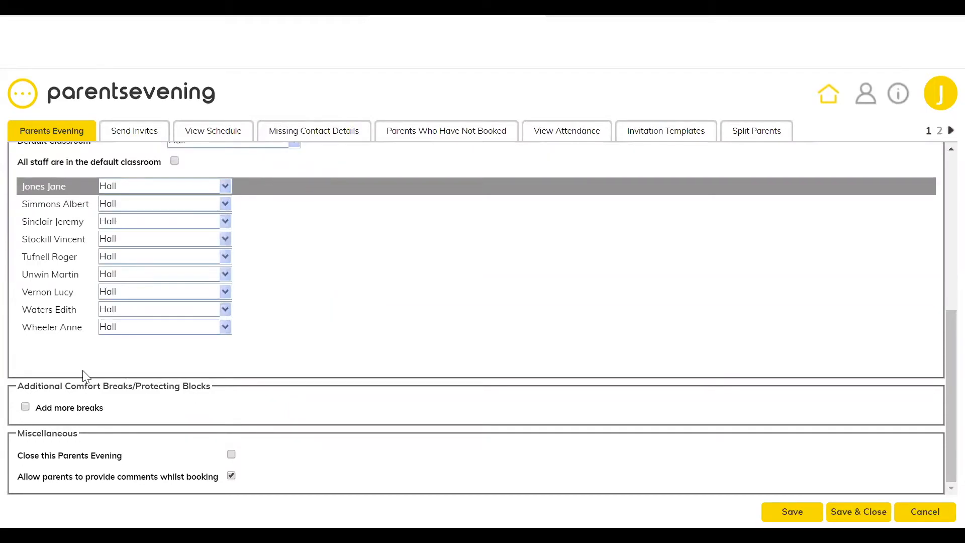
click(25, 406)
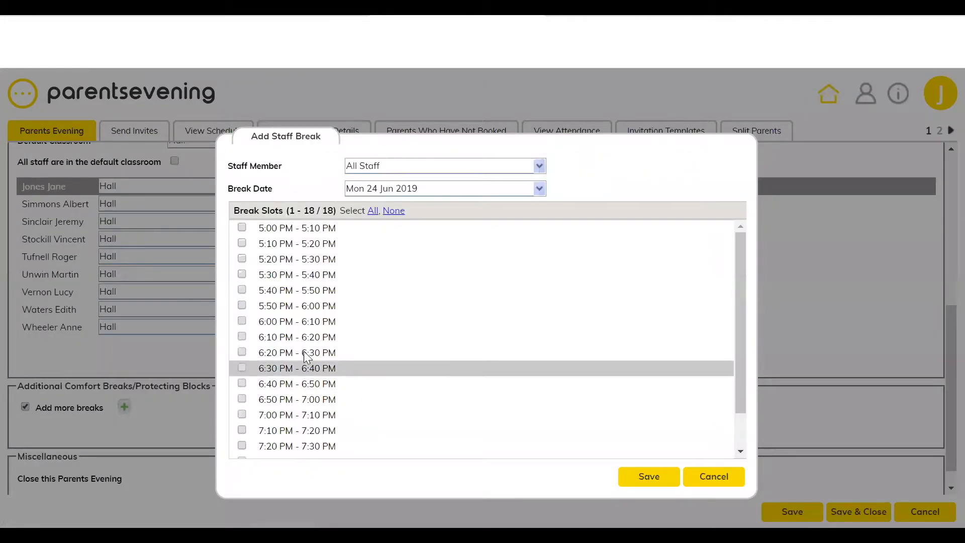
click(541, 166)
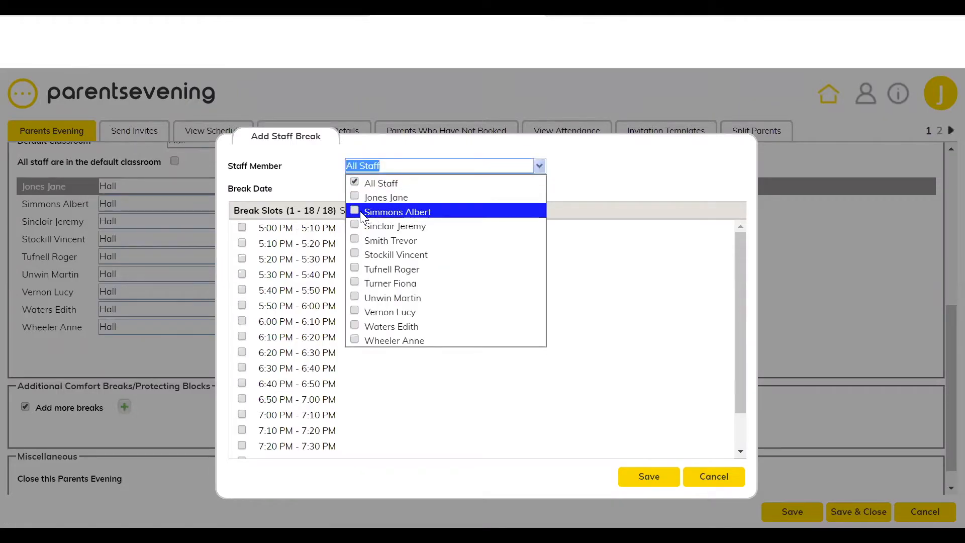
click(631, 157)
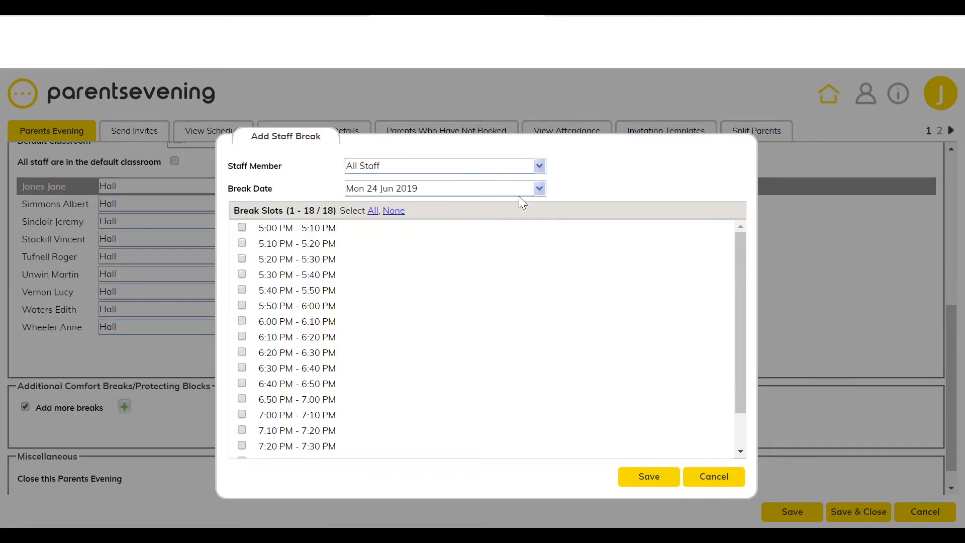
click(540, 190)
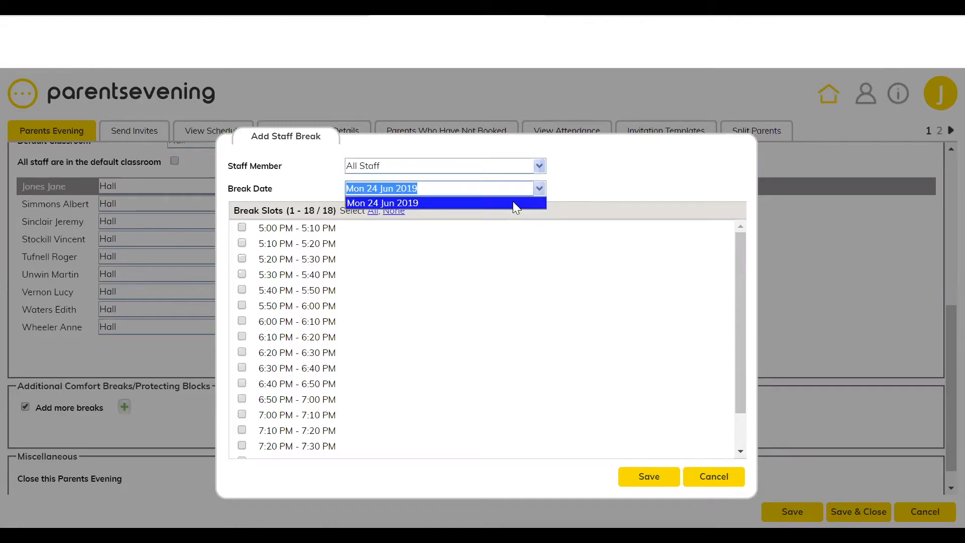
click(563, 194)
click(241, 244)
click(245, 281)
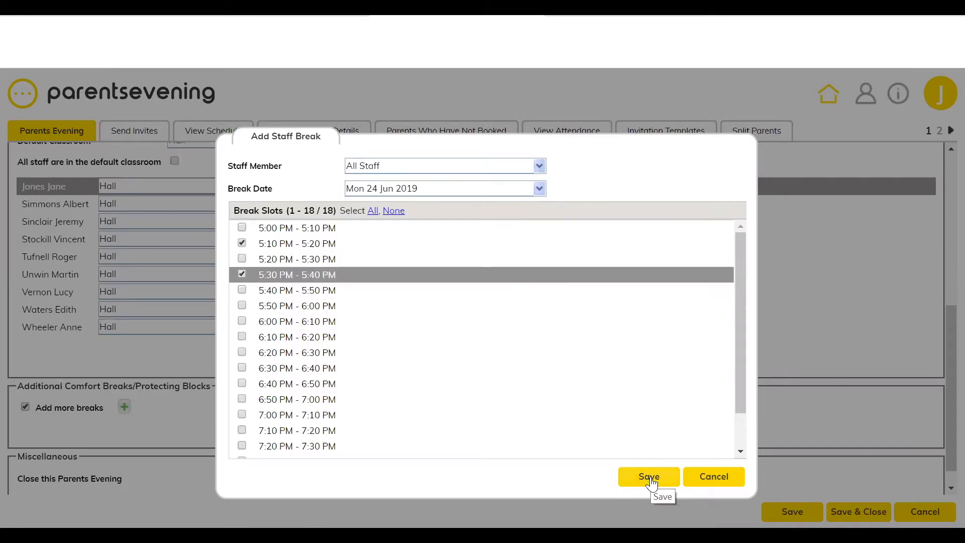
click(649, 478)
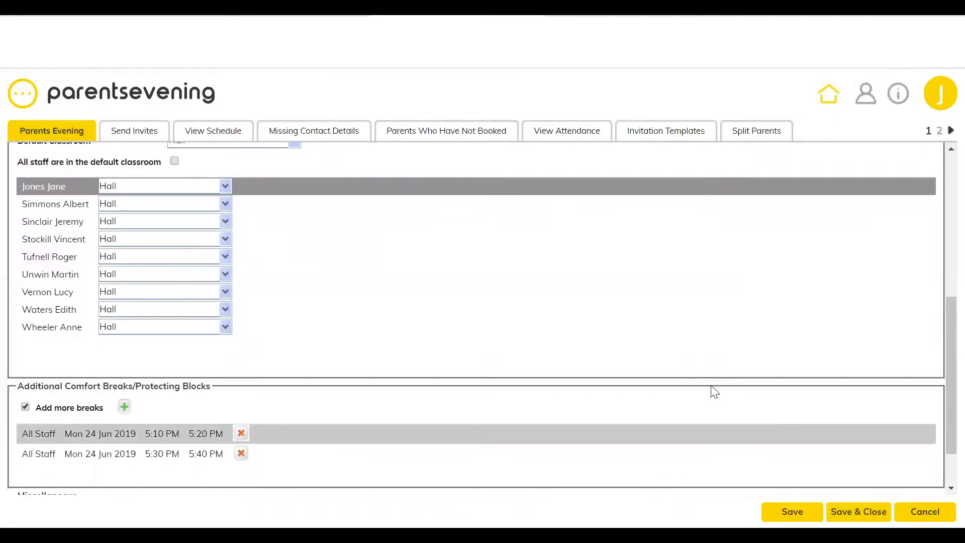
Step: Review the miscellaneous event options, then save and close the parents evening
drag(948, 431, 944, 463)
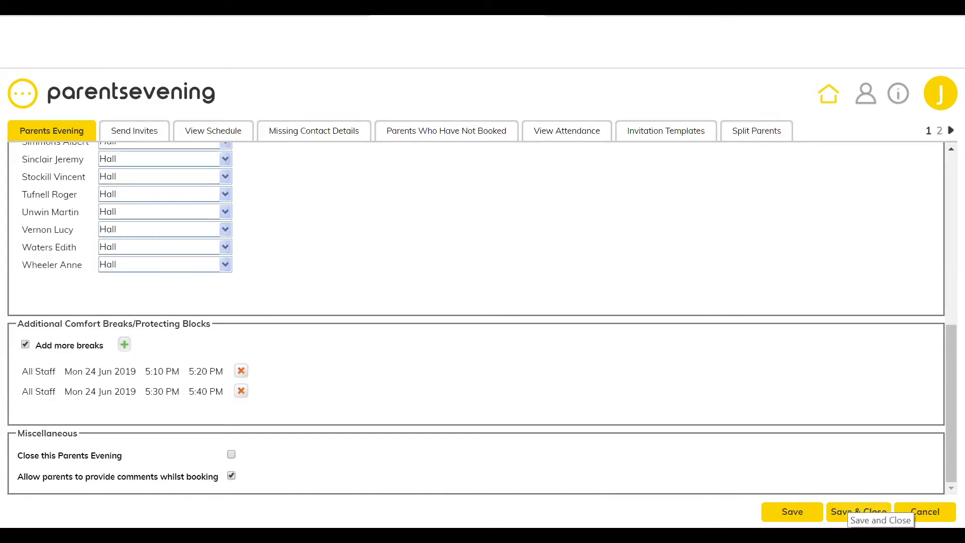
click(857, 511)
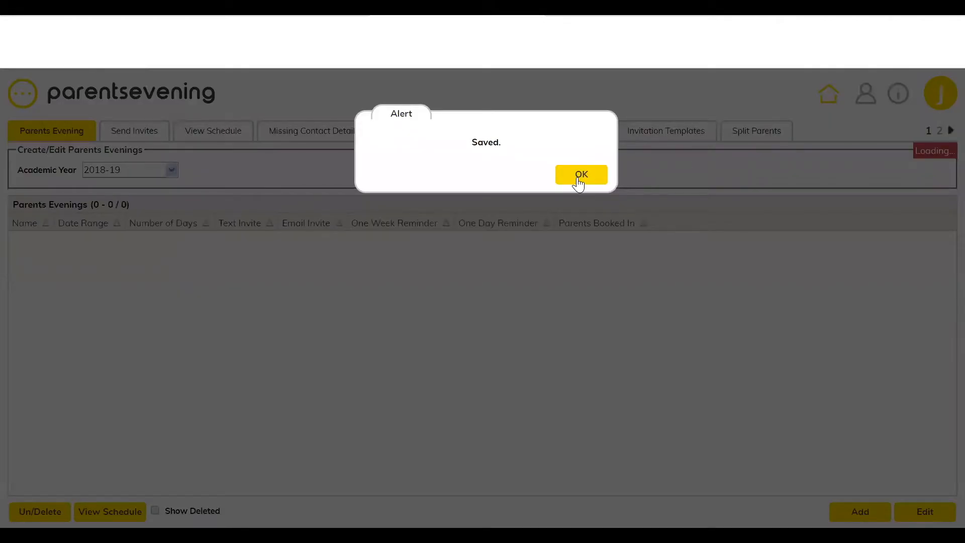
click(577, 177)
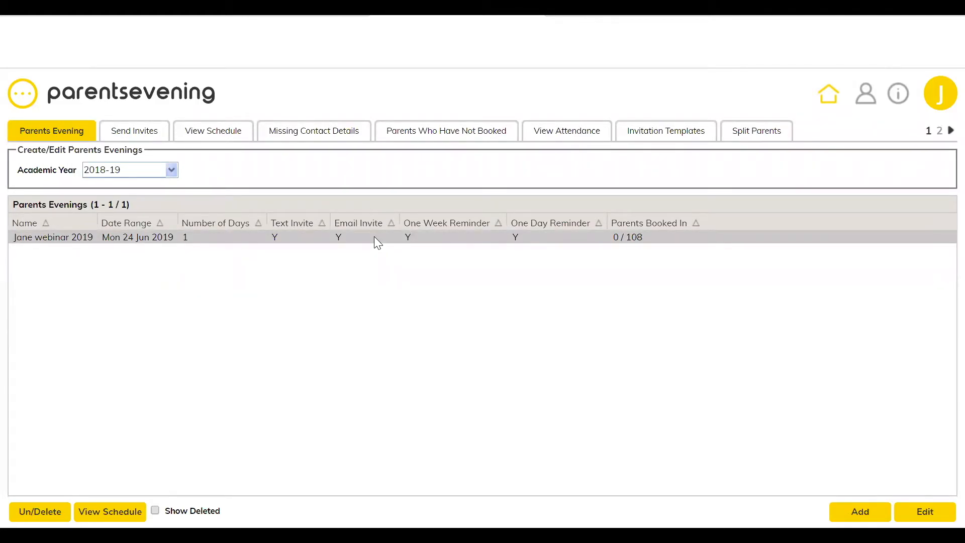
Step: Open the event's invitation list, try selecting all students, clear the selection and check the event choices
click(145, 132)
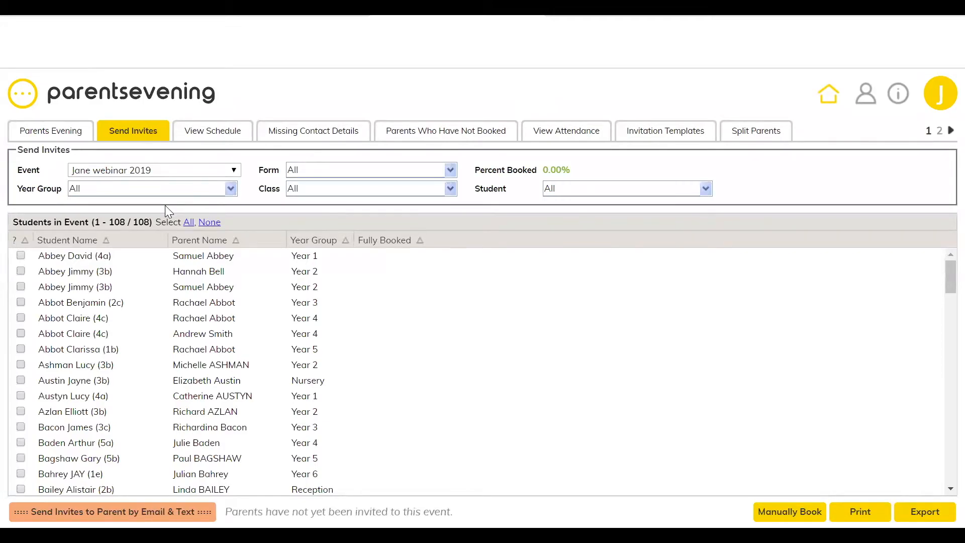
click(189, 224)
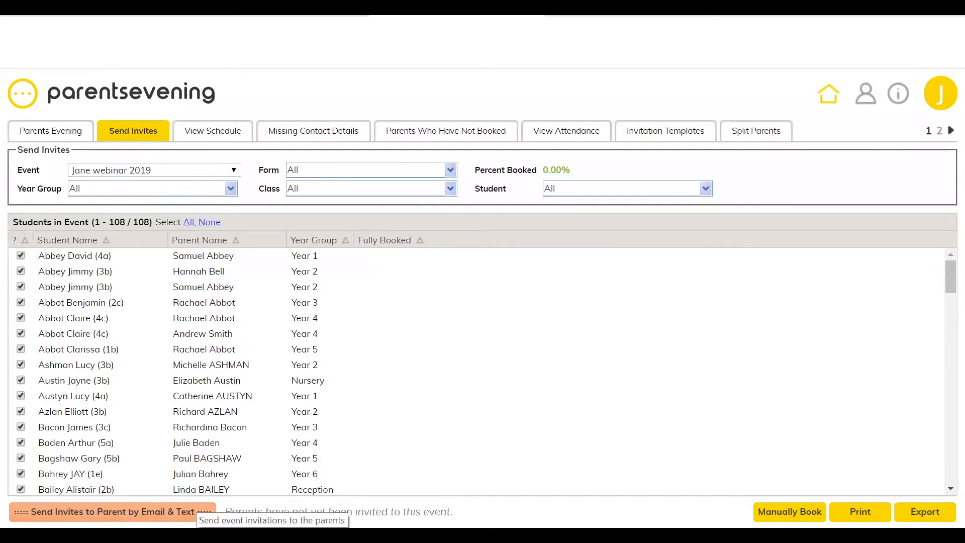
click(214, 224)
click(234, 170)
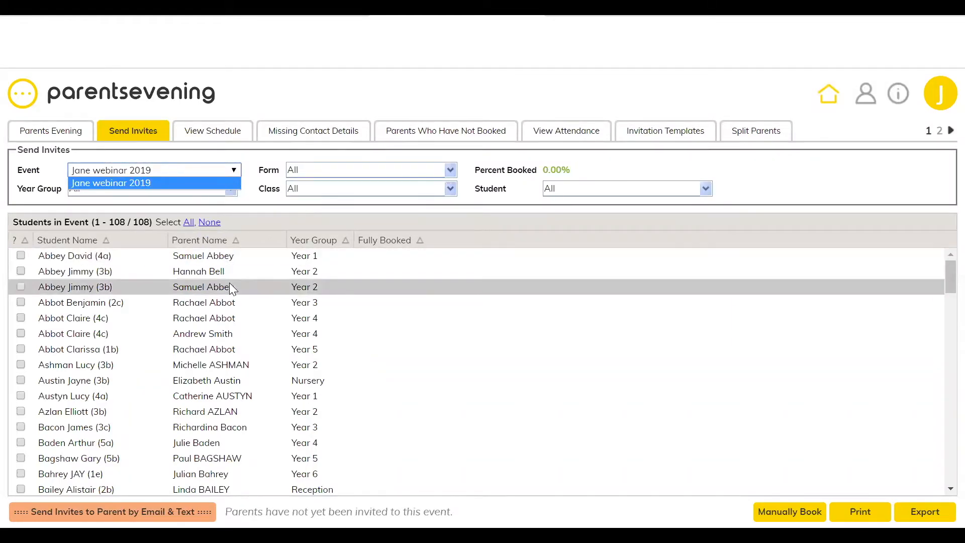
click(232, 173)
Step: Start a manual booking for the first listed student and complete the parental login with the child's first name
click(215, 258)
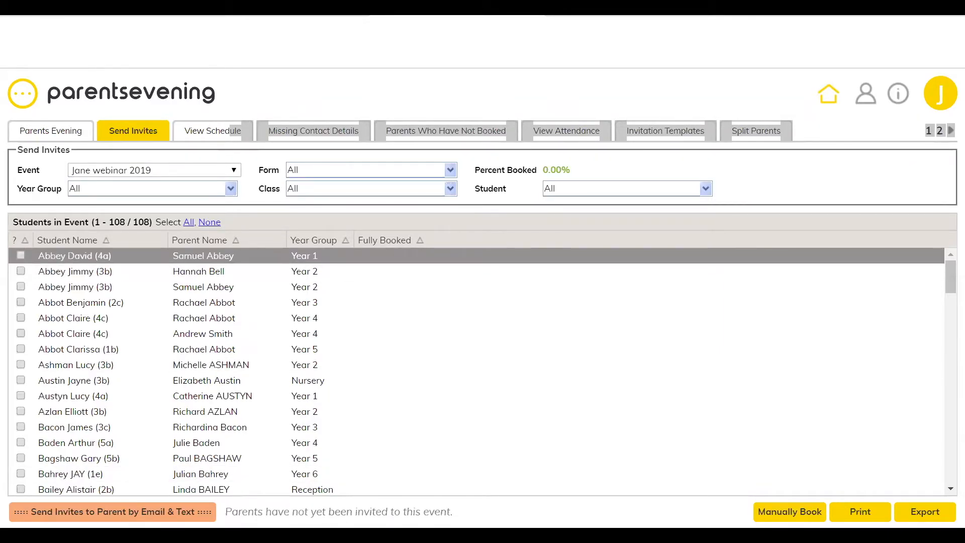
click(809, 510)
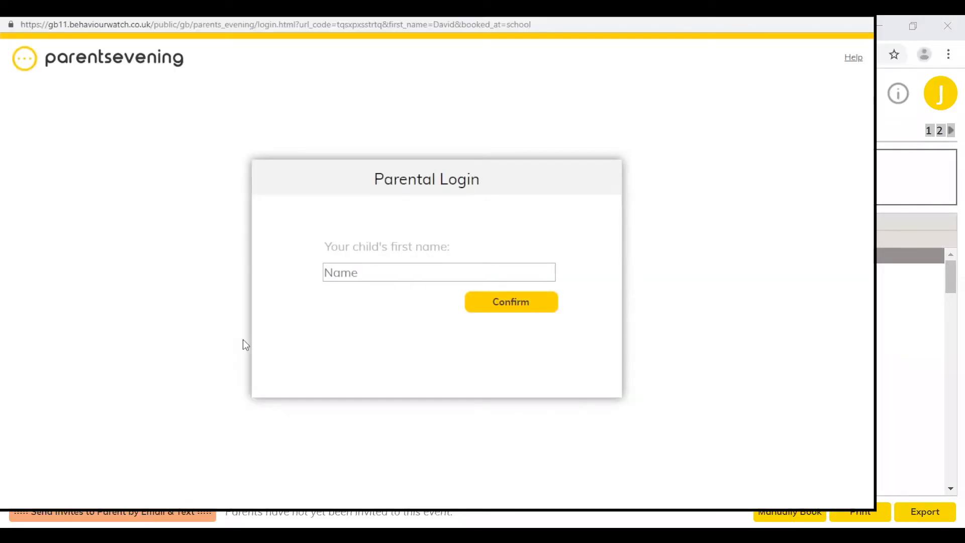
click(336, 274)
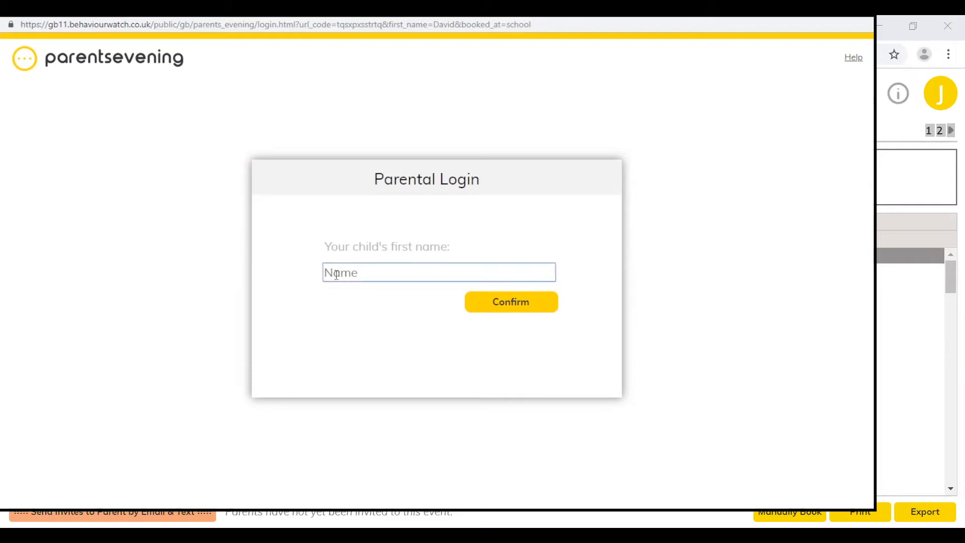
text(david)
double_click(506, 304)
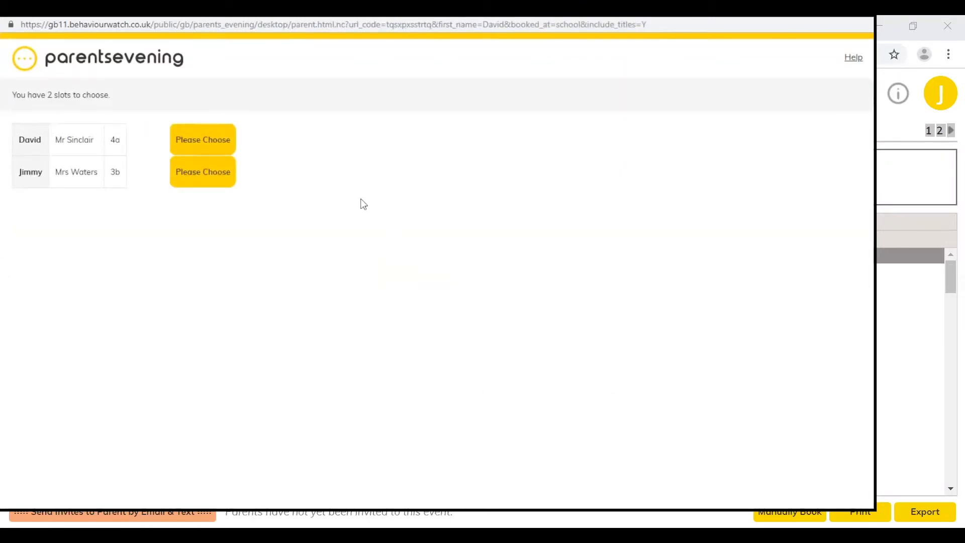
Step: Book the 6:30 PM slot for the first child with the class 4a teacher, adding the note "needs some maths help"
click(220, 146)
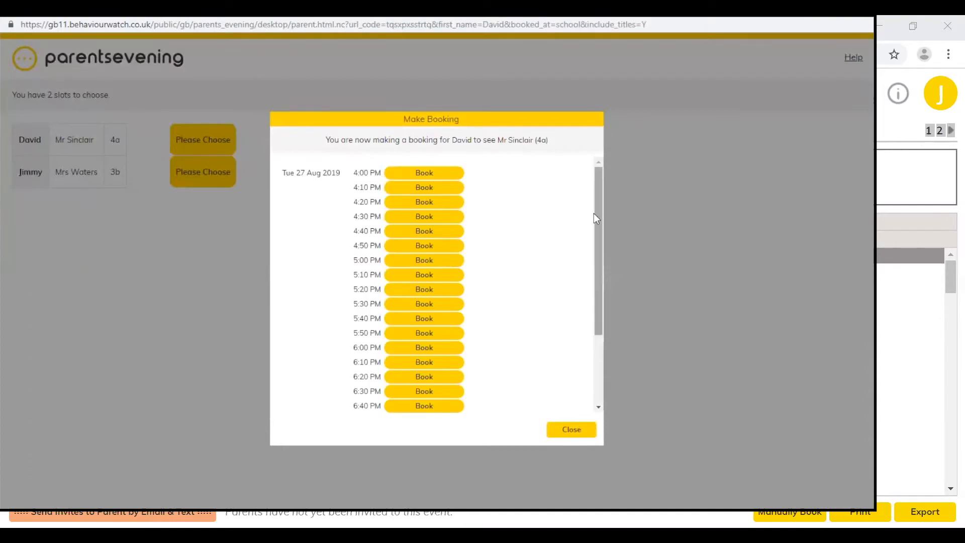
drag(600, 221, 595, 257)
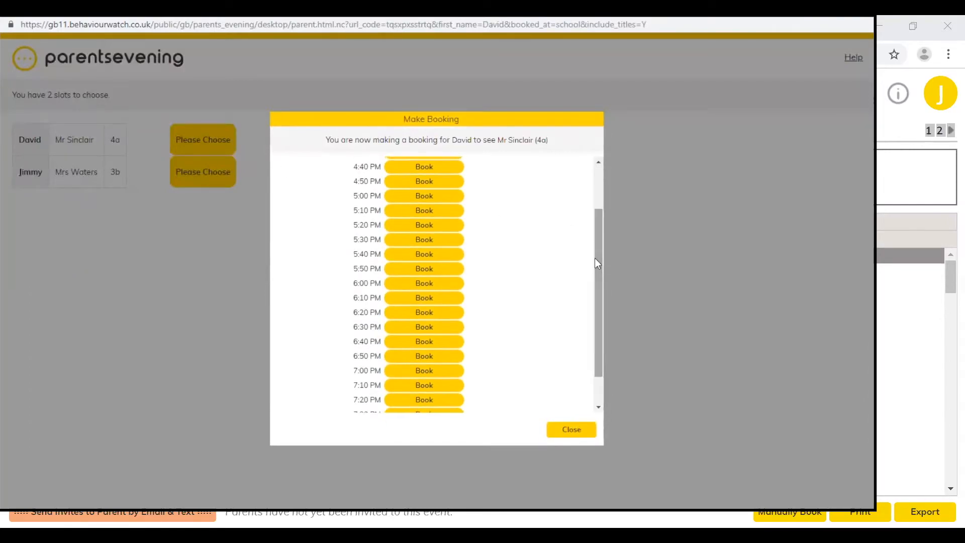
click(421, 329)
click(360, 297)
text(needs so)
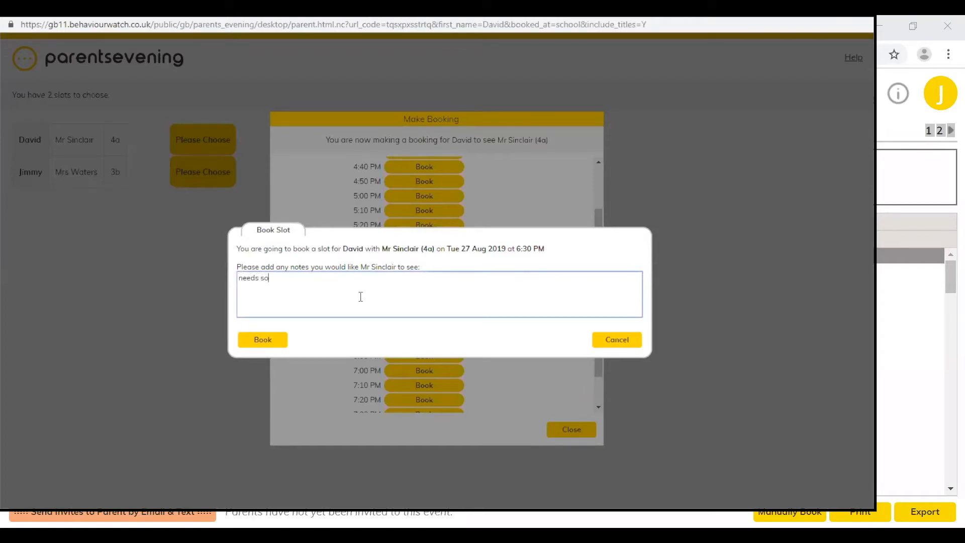
text(me maths help)
click(262, 340)
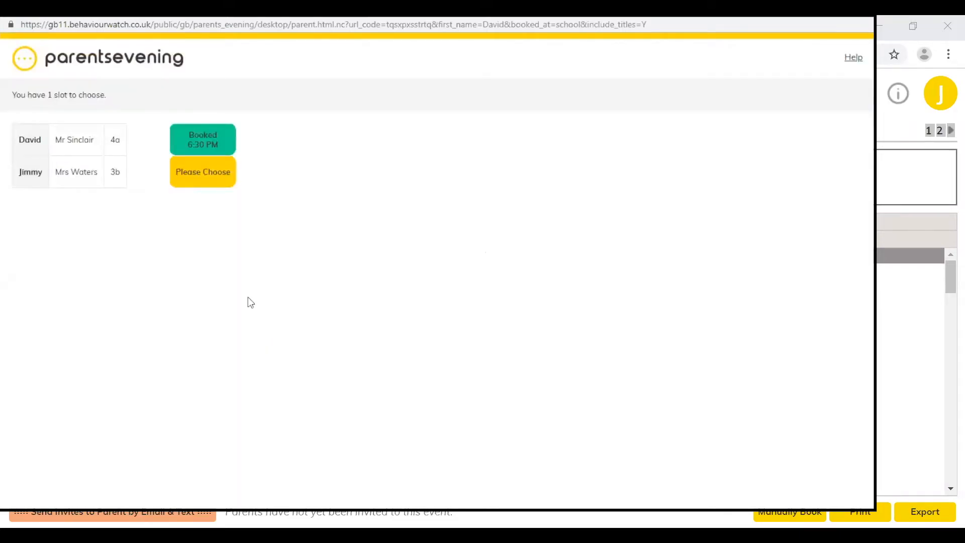
Step: Book the 6:20 PM slot for the second child with the class 3b teacher and close the parent booking window
click(207, 174)
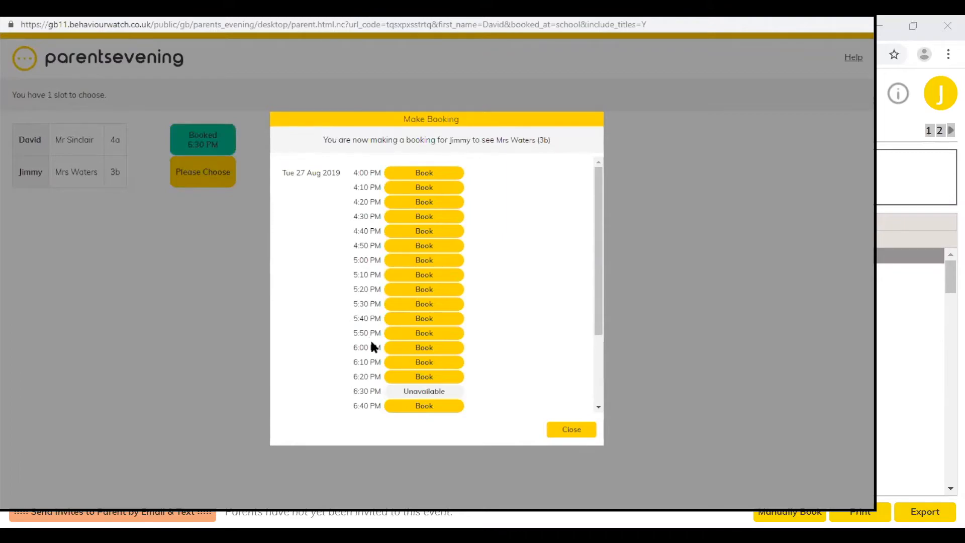
click(398, 376)
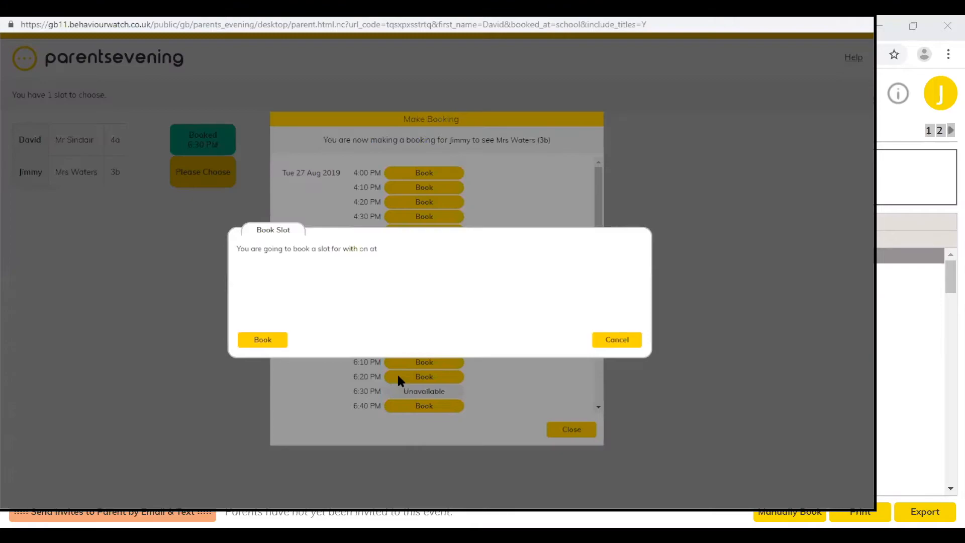
click(271, 345)
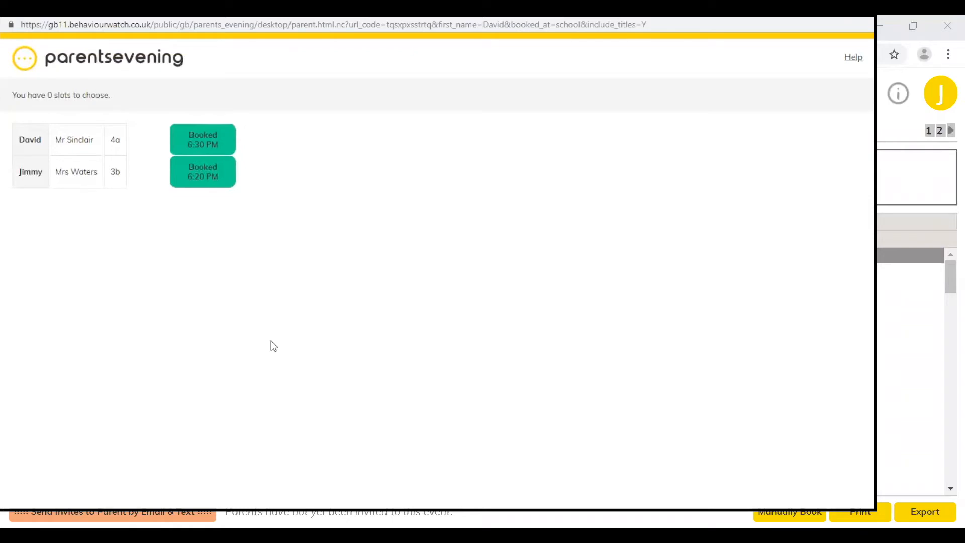
click(856, 12)
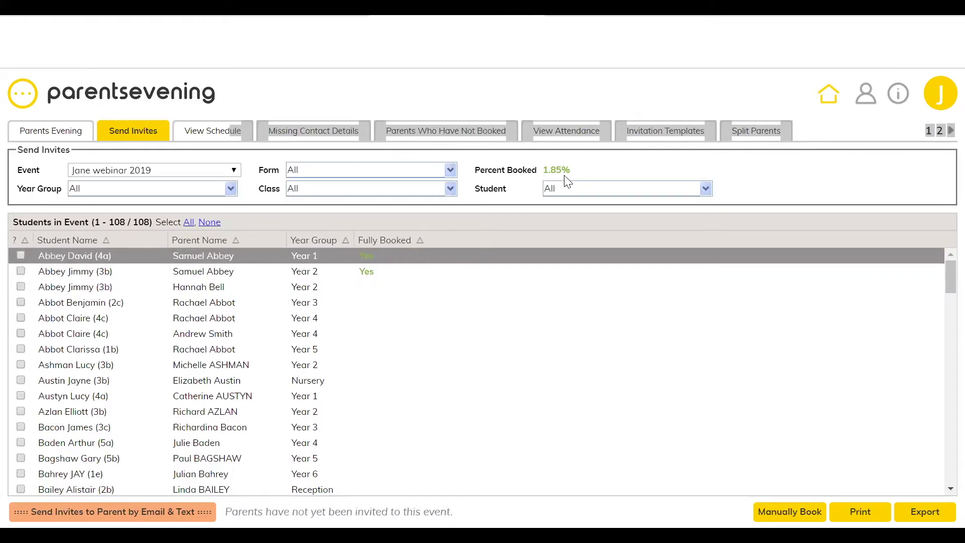
Step: Check the form and event filter choices in the invitation list
click(450, 170)
click(536, 207)
click(232, 171)
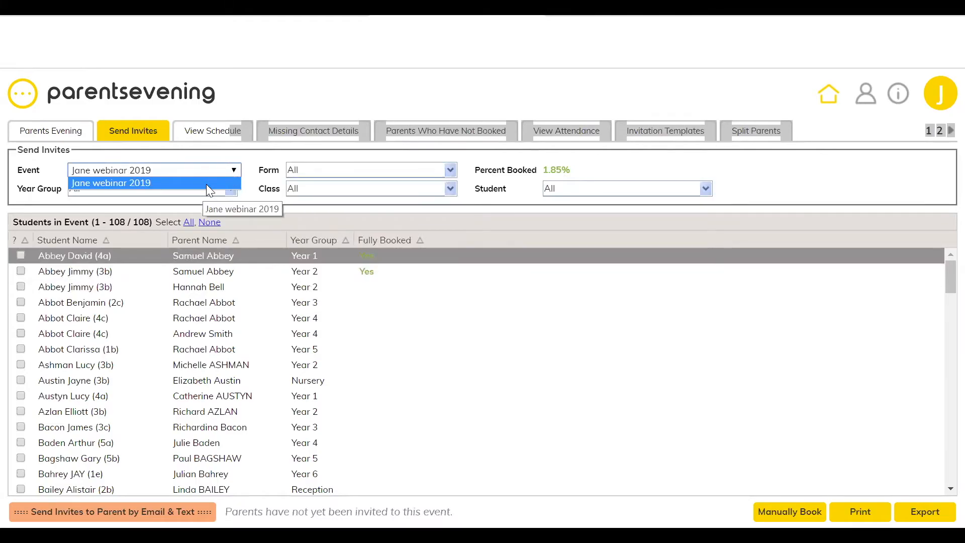
click(541, 347)
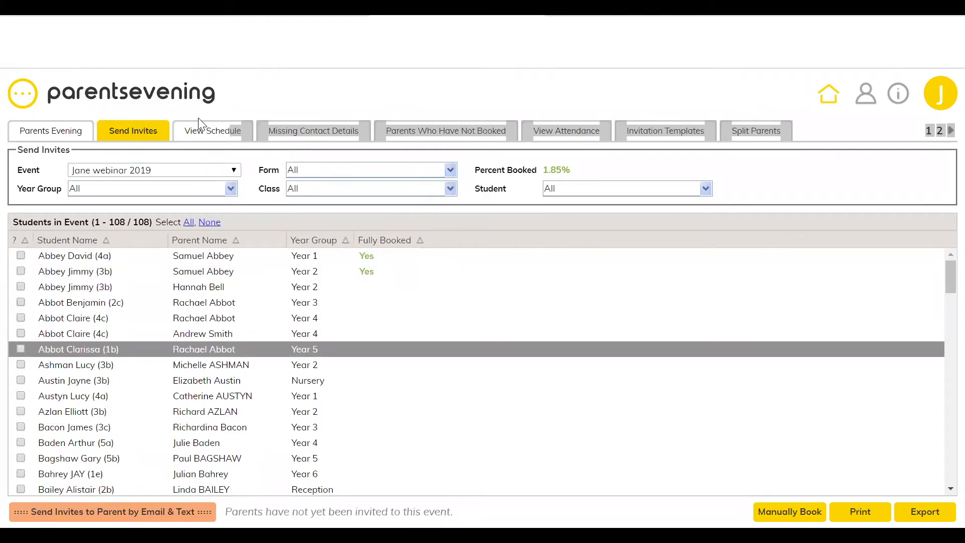
Step: View the appointment schedule for the Jane webinar 2019 event, filtered to the class 4a child's teacher
click(203, 140)
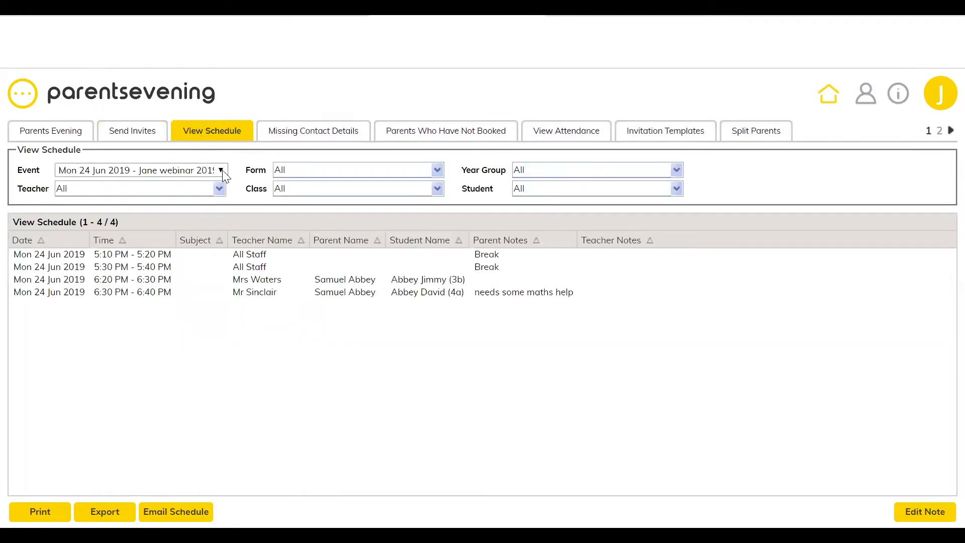
click(221, 171)
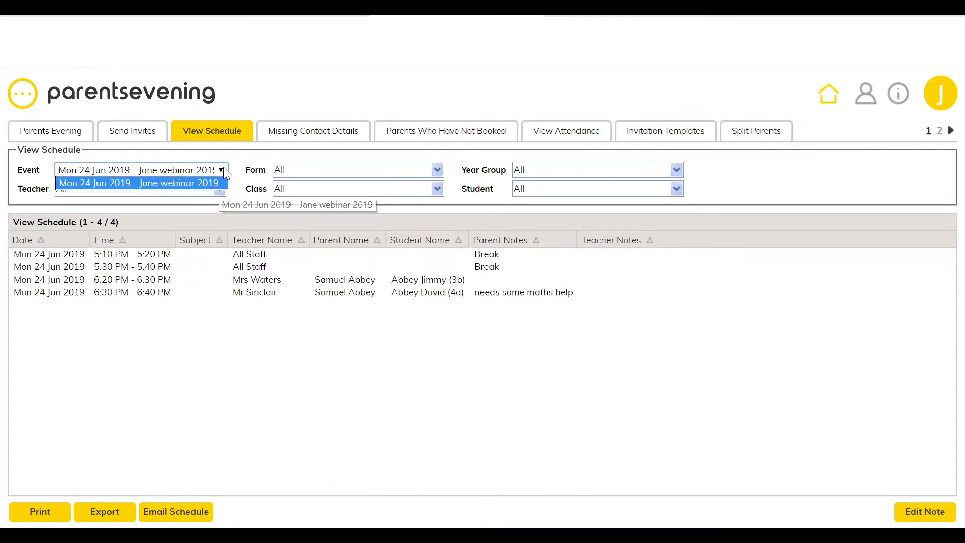
click(222, 169)
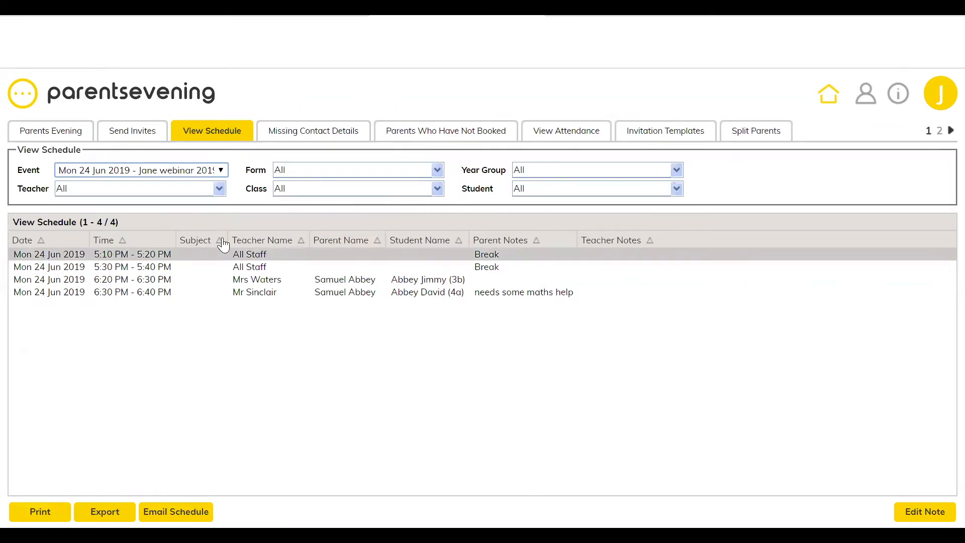
click(222, 189)
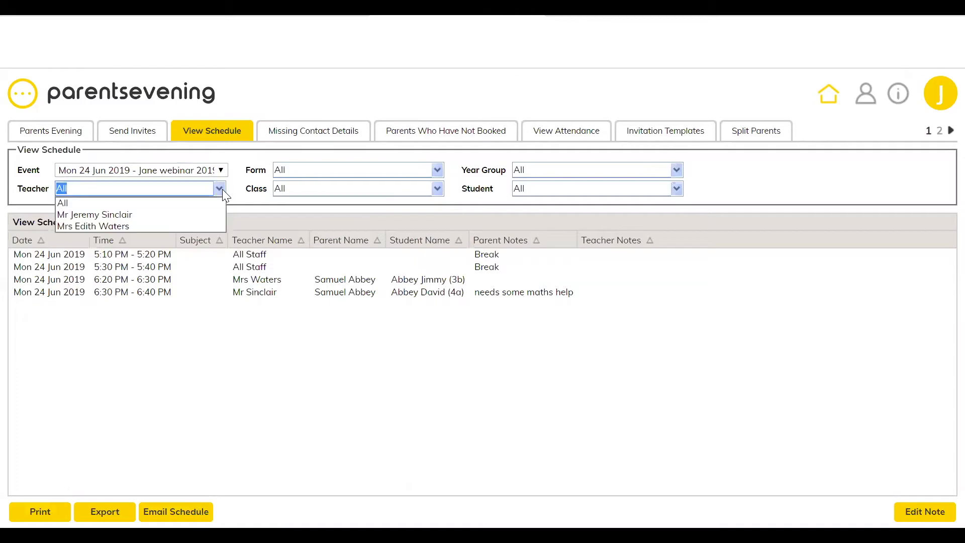
click(199, 215)
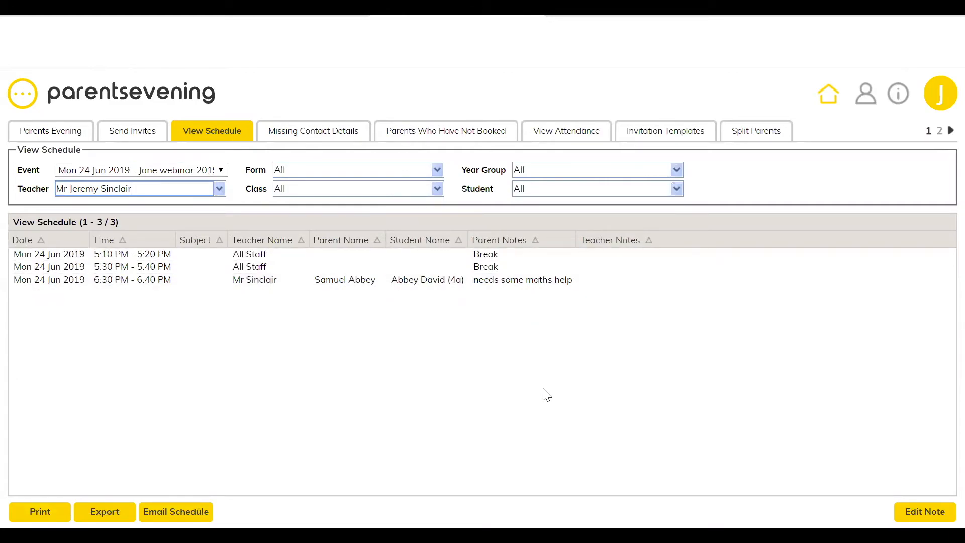
Step: Review the missing contact details list, and check the parents who have not booked along with that list's event choices
click(303, 133)
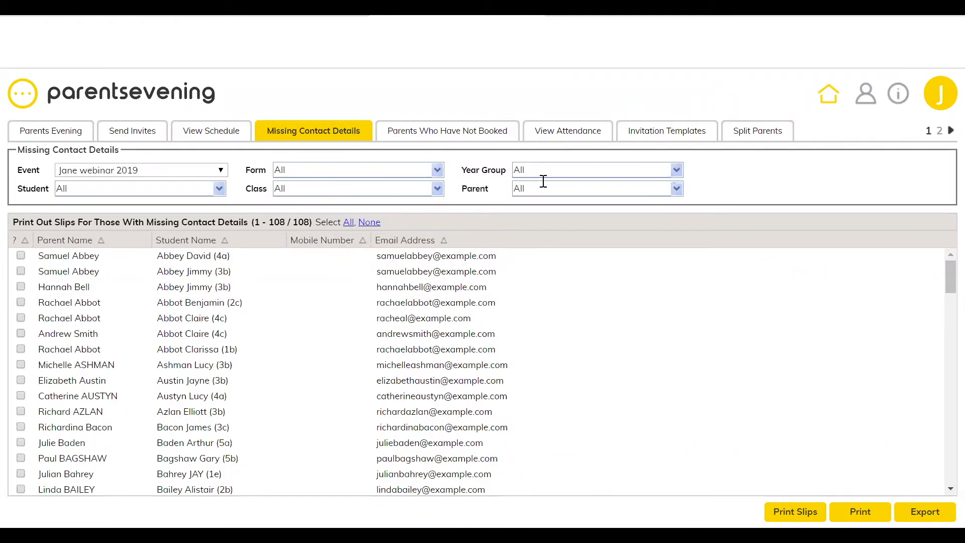
click(480, 136)
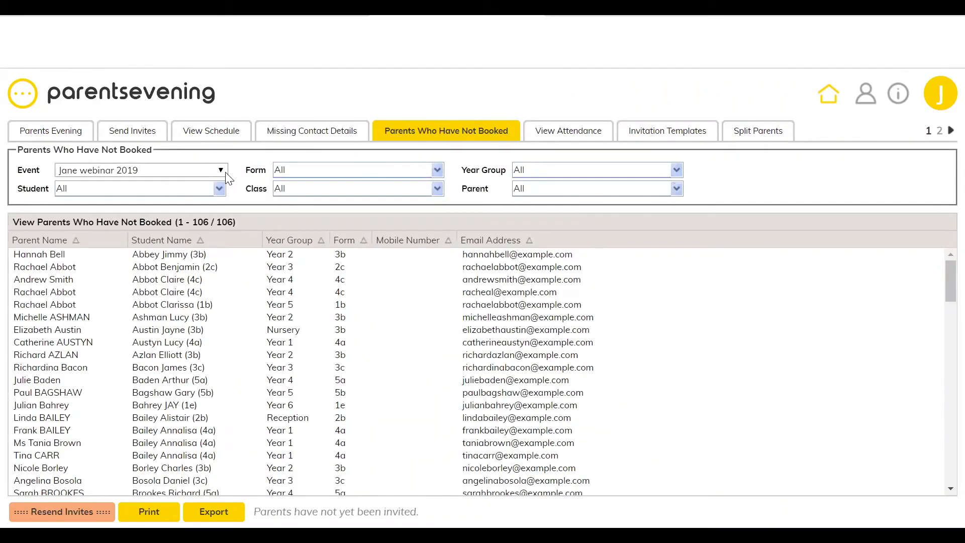
click(225, 171)
click(220, 168)
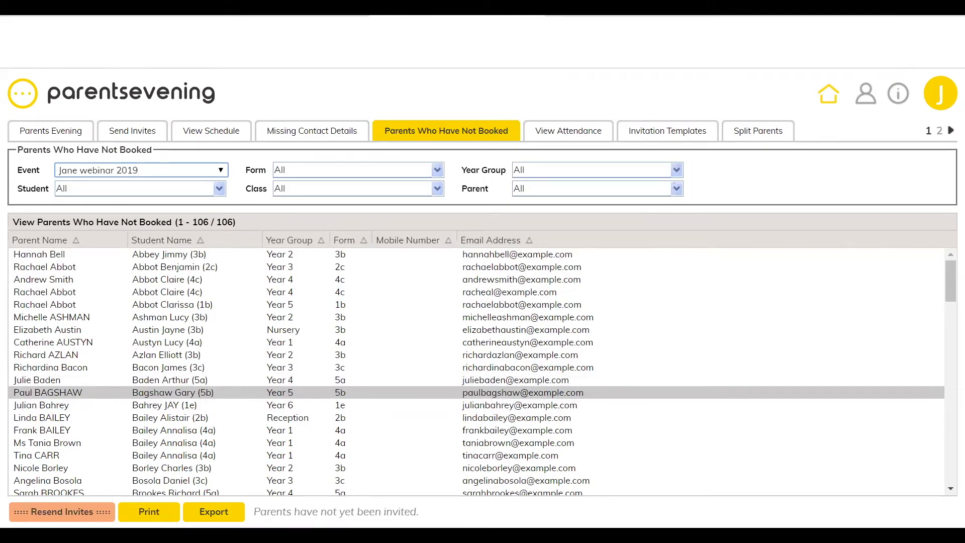
Step: Review the attendance list of booked parents, and inspect the blank form for a new invitation template without saving it
click(567, 131)
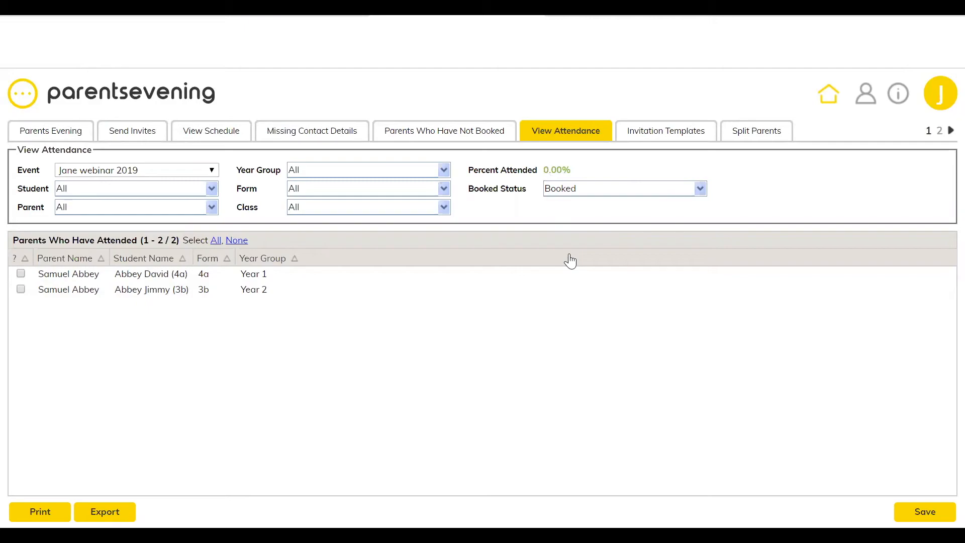
click(654, 137)
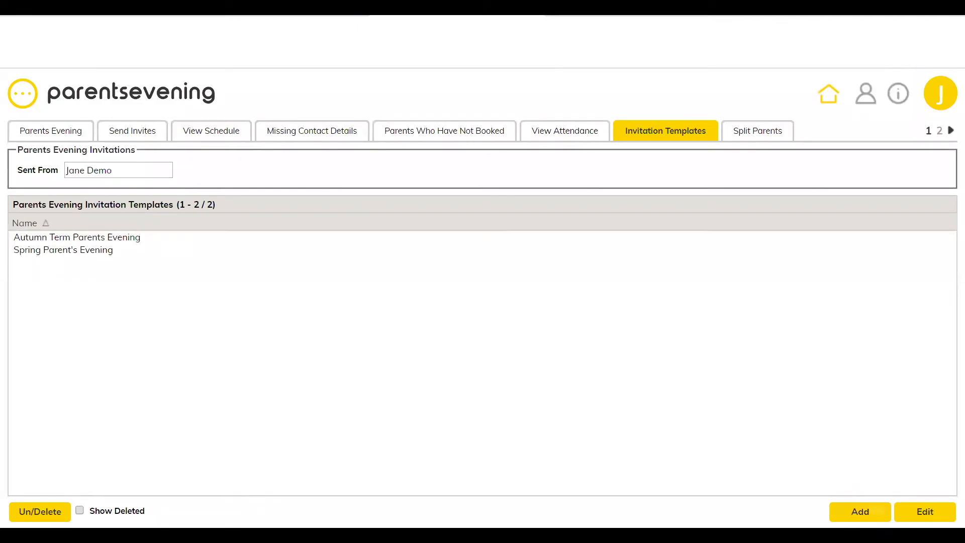
click(860, 511)
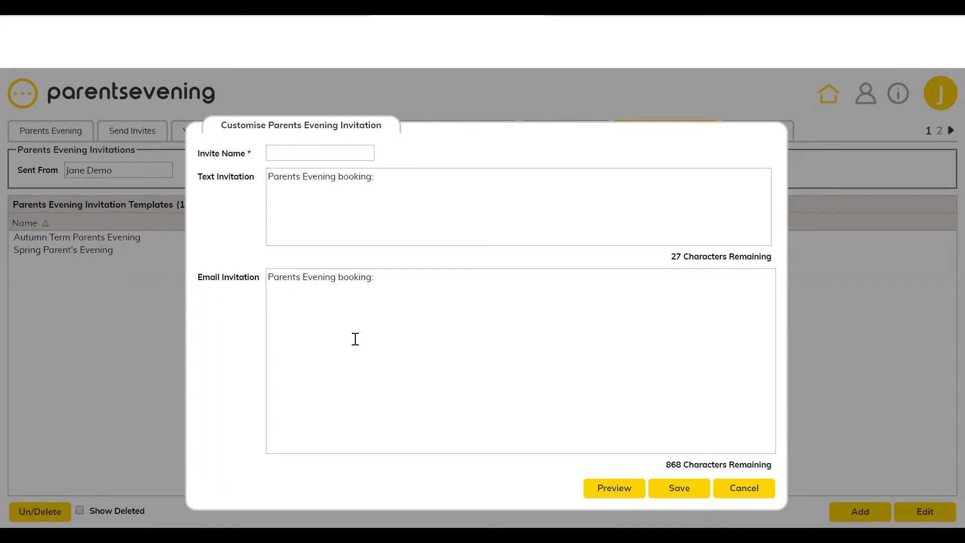
click(744, 488)
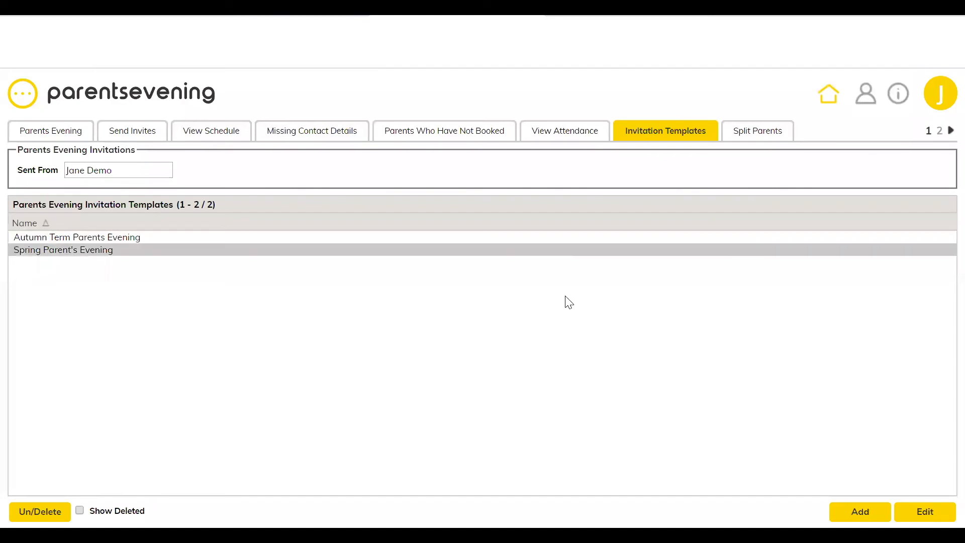
Step: Review the split parents list, and inspect the blank form for adding an event group without saving it
click(759, 140)
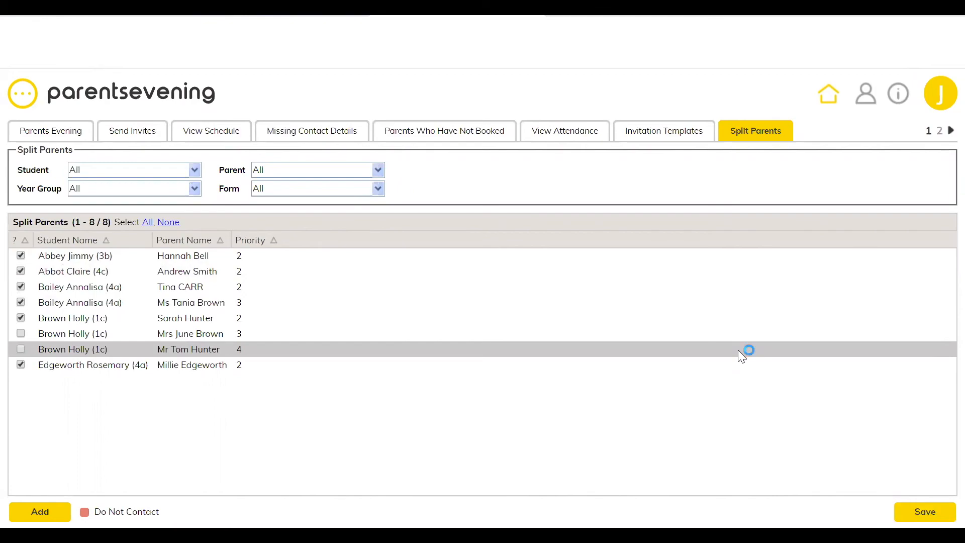
click(950, 131)
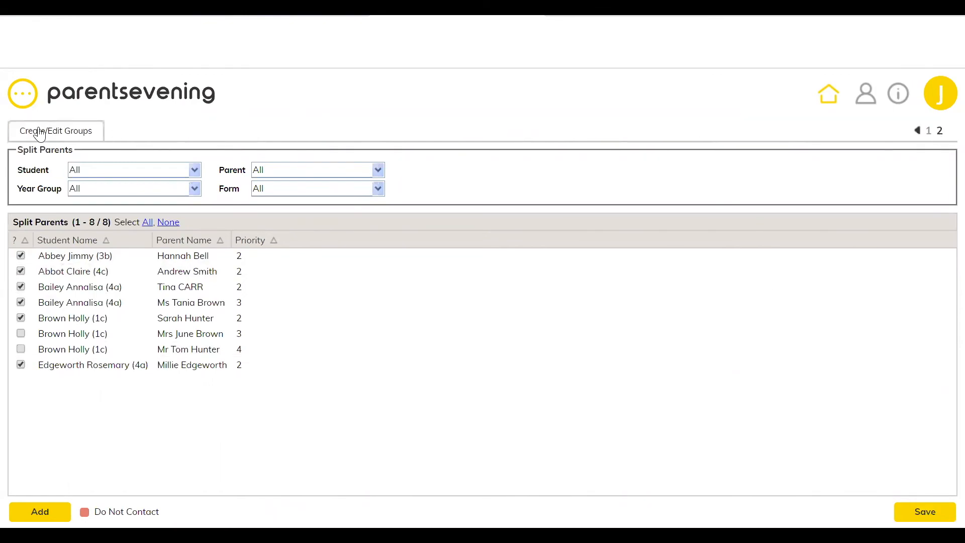
click(40, 134)
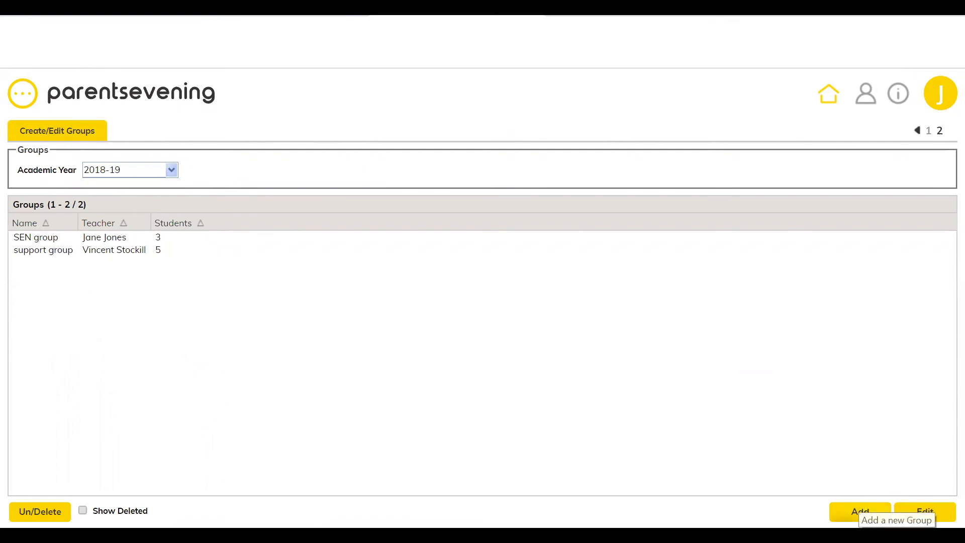
click(860, 511)
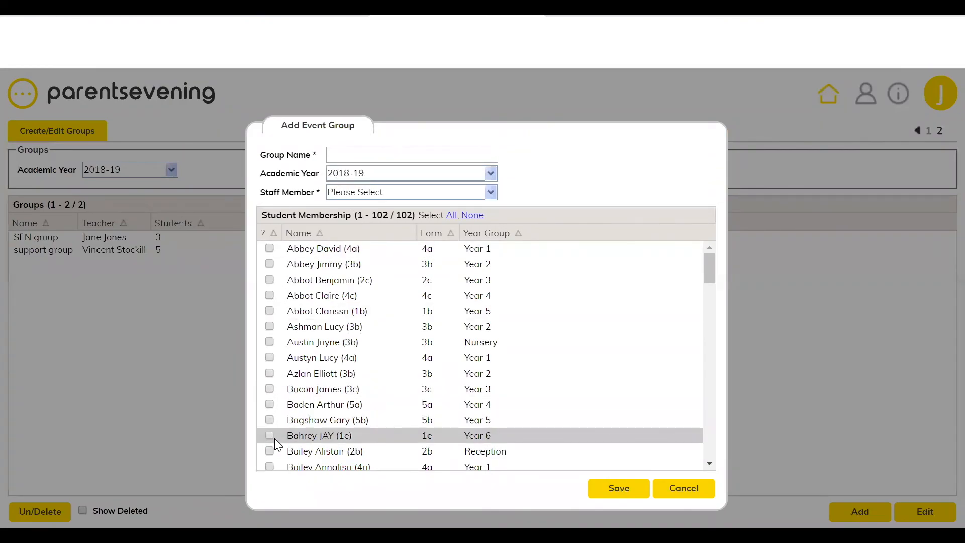
click(699, 492)
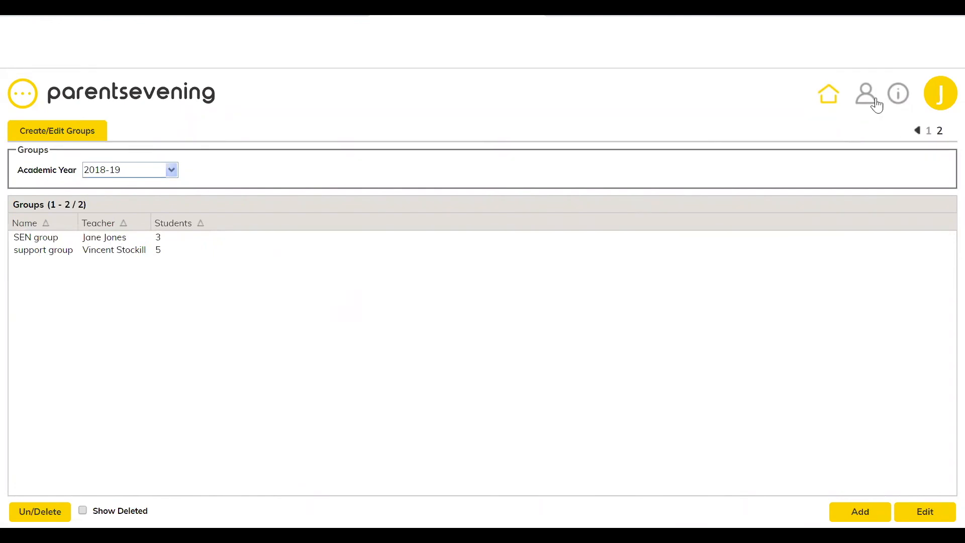
Step: Look over the available support and user guides and close the overview
click(899, 94)
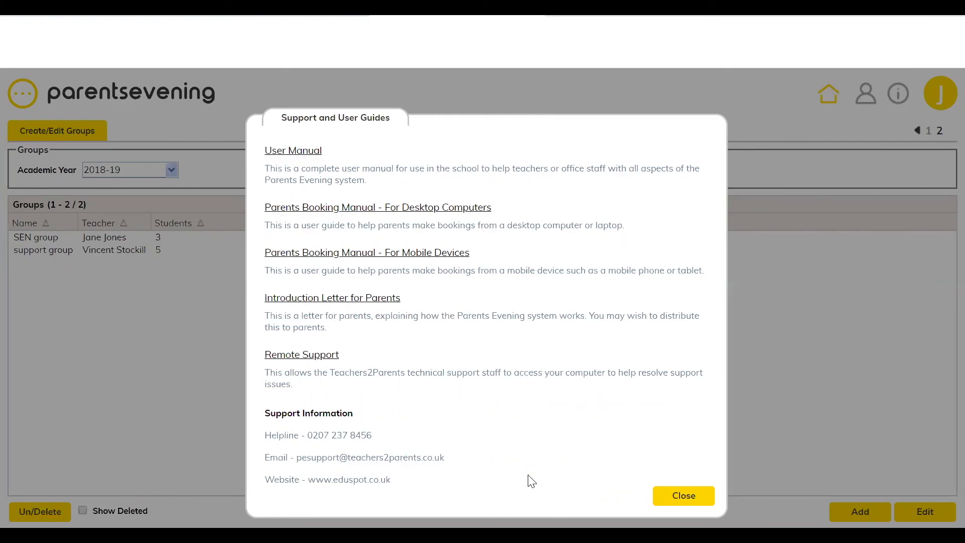
click(672, 497)
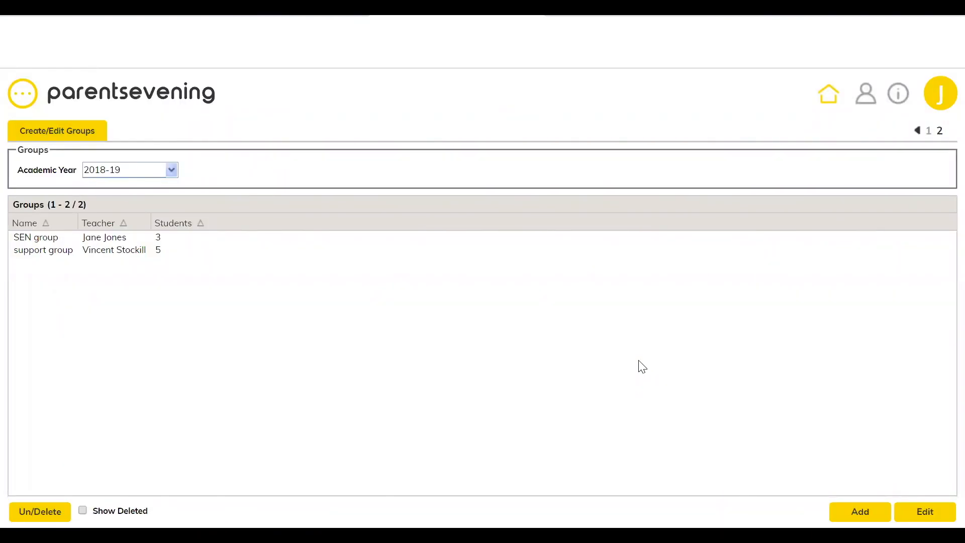